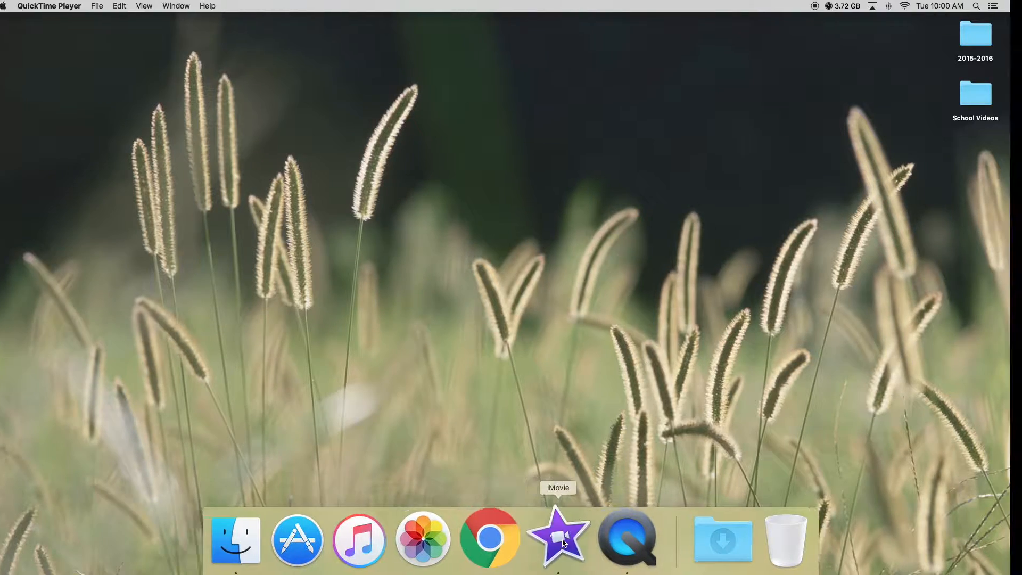
- Switch to iMovie and set the camera import destination to a new event named iMovie Tutorial
click(562, 541)
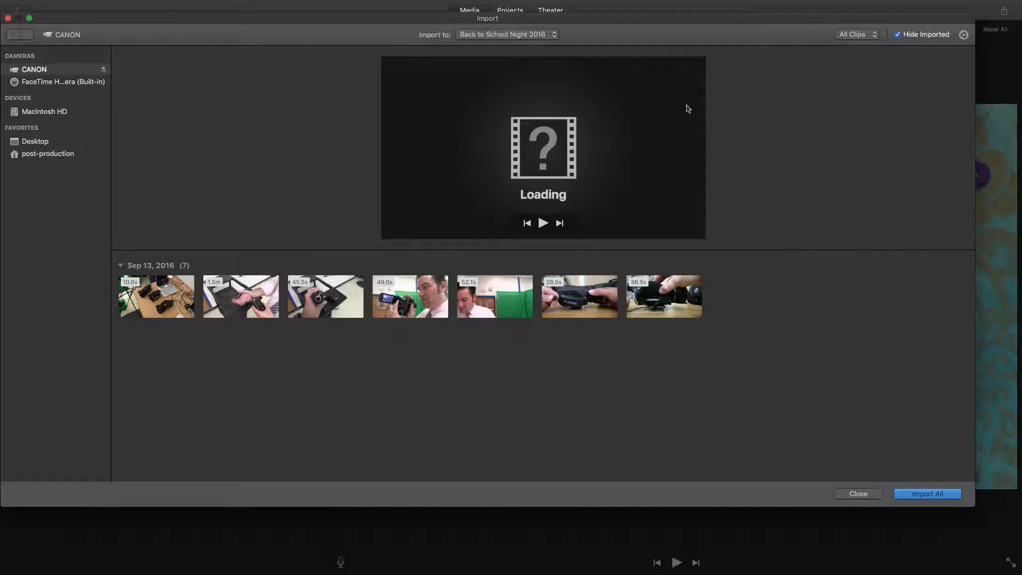
click(528, 37)
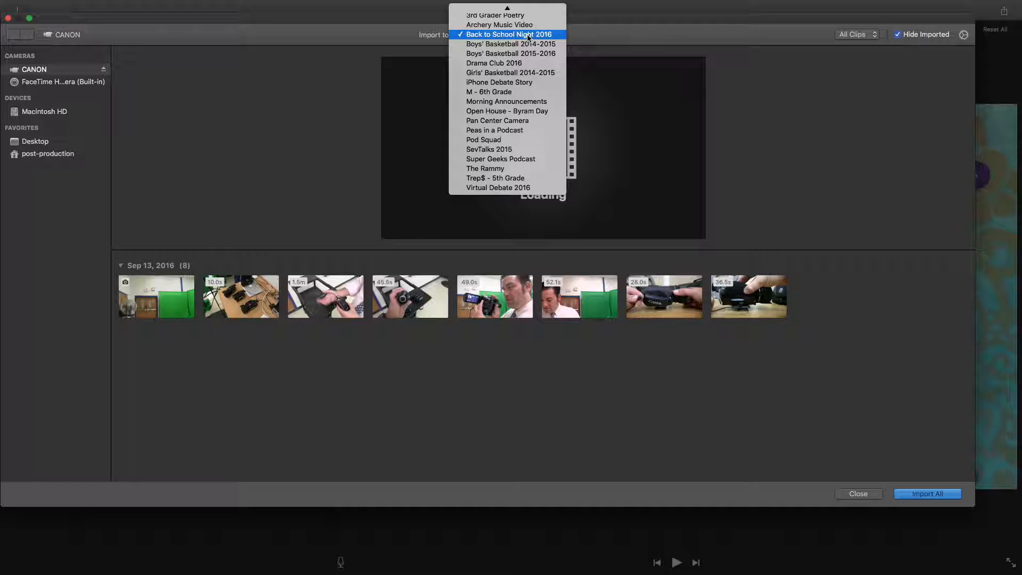
click(629, 40)
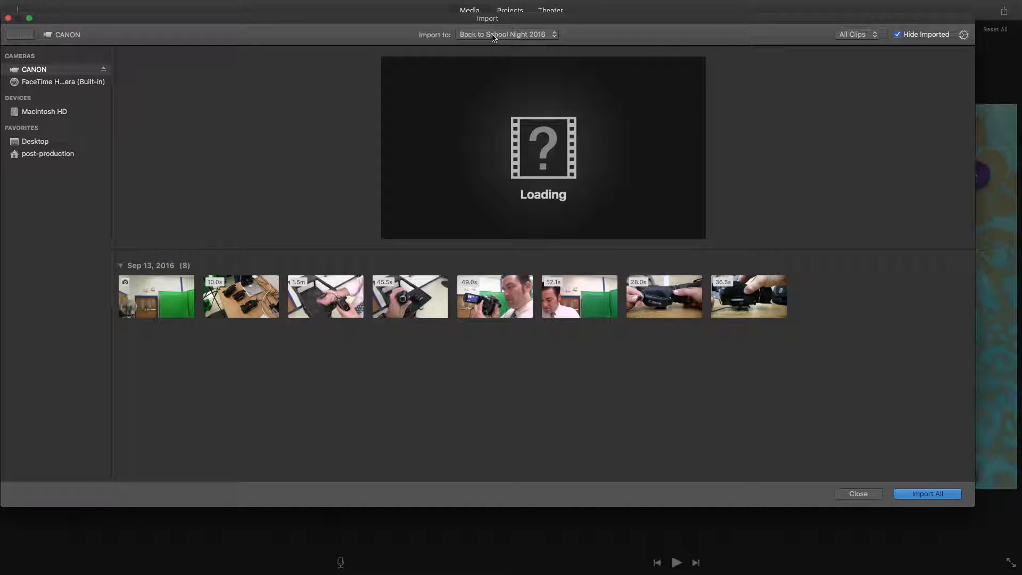
click(492, 36)
click(493, 35)
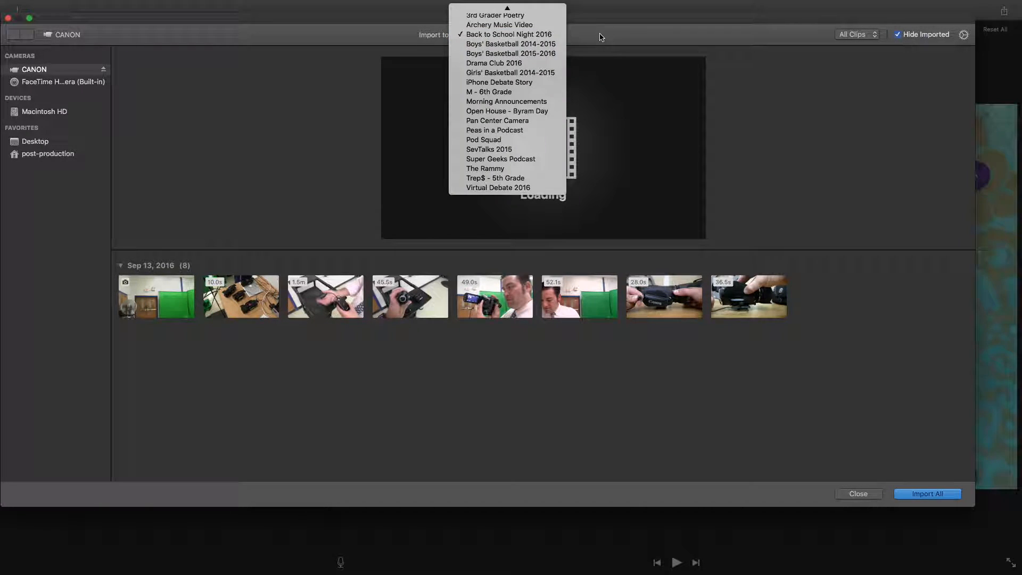
click(548, 36)
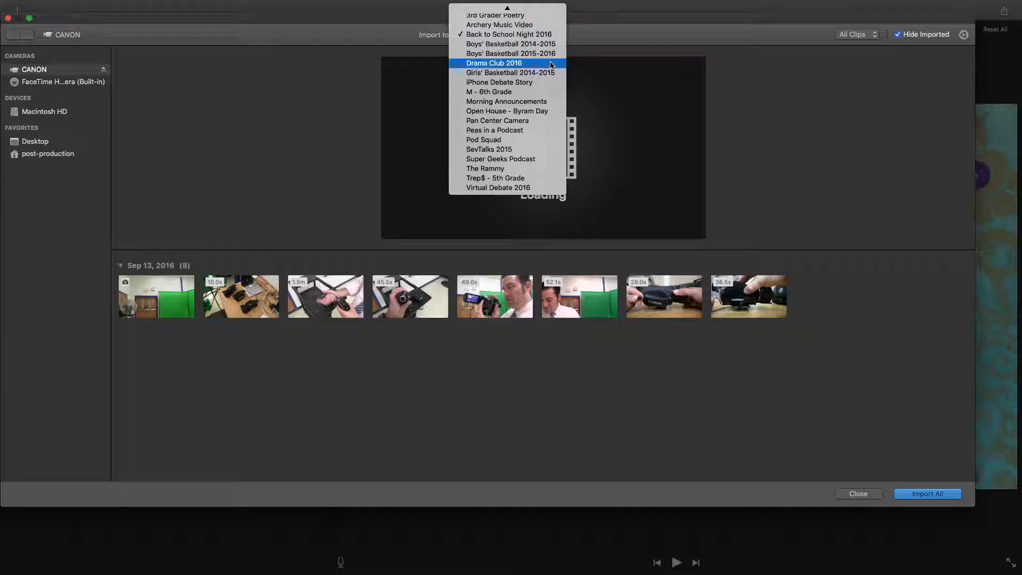
scroll(542, 24, up, 2)
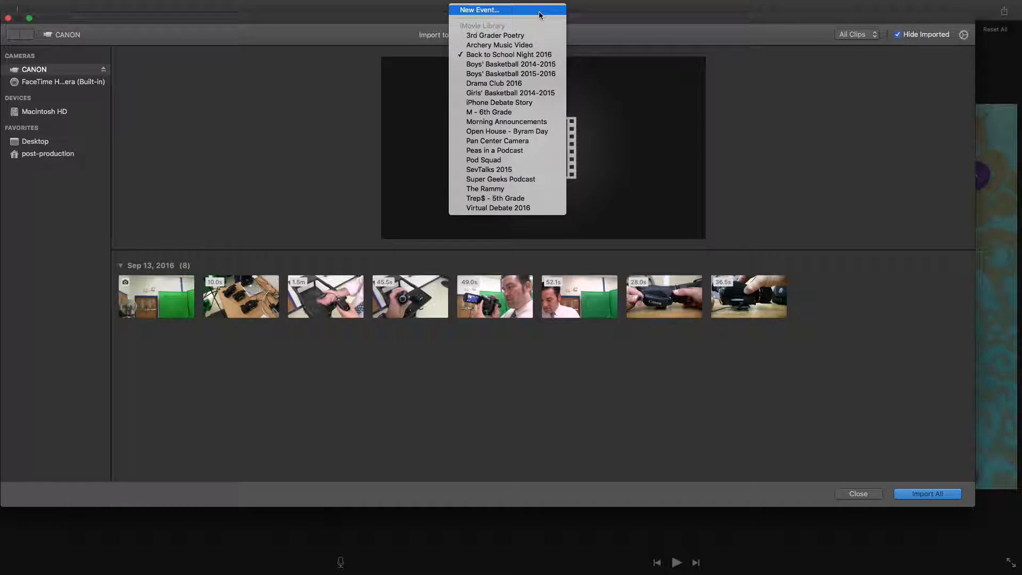
click(539, 10)
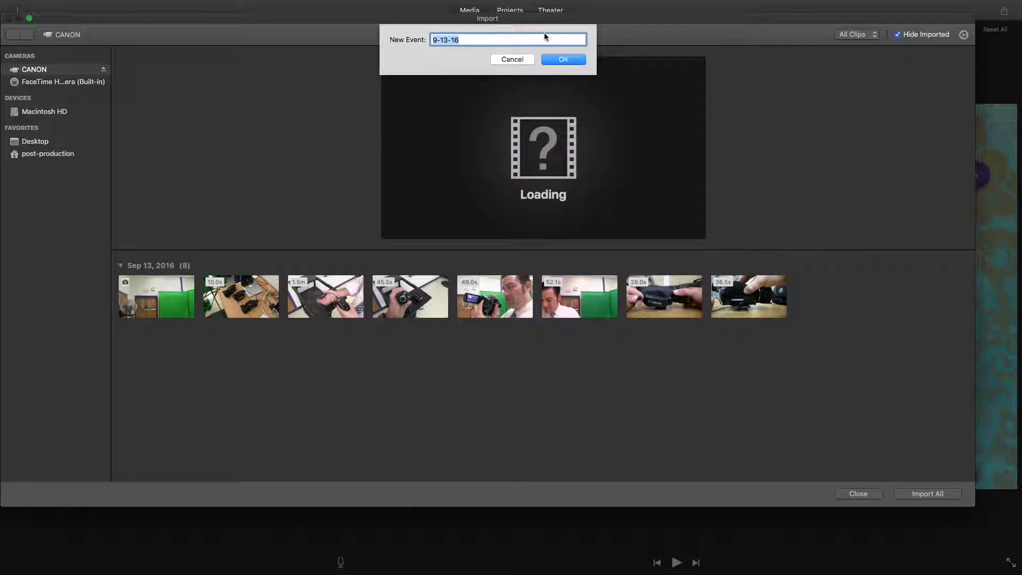
text(iMovie Tutorial)
key(Return)
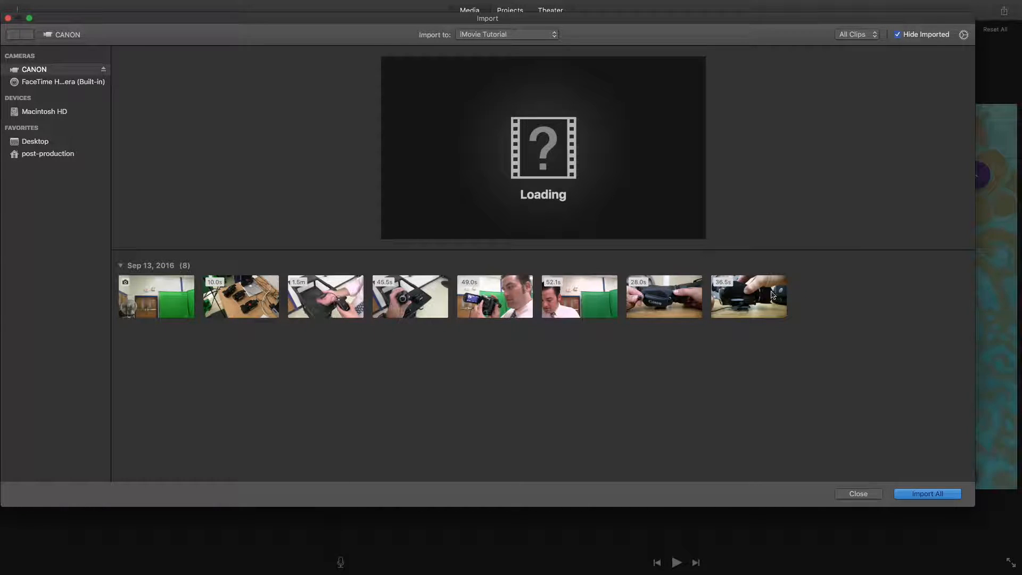
- Import all clips from the CANON camera into the iMovie Tutorial event and eject the camera
click(484, 329)
drag(484, 329, 741, 281)
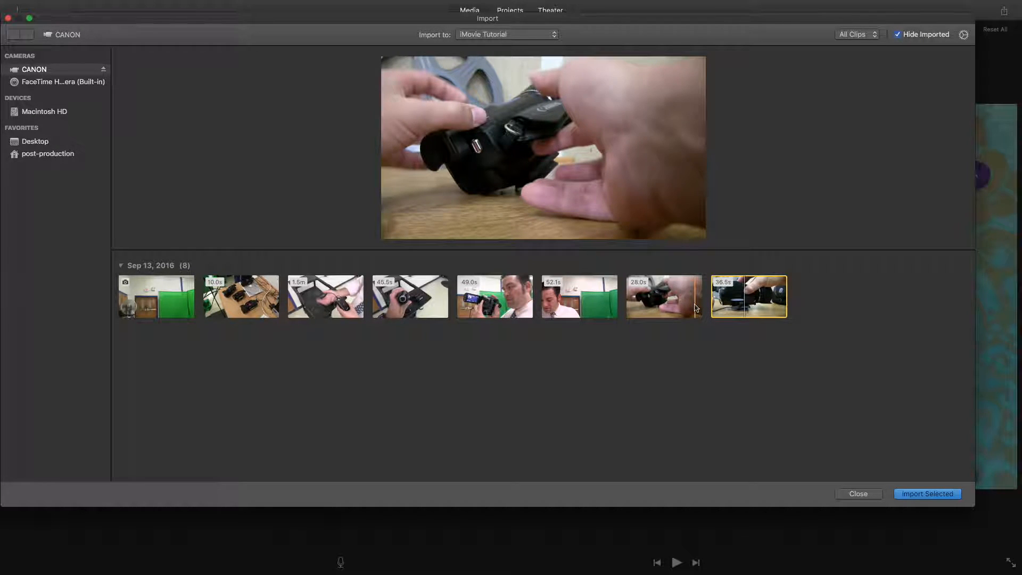
shift+click(696, 307)
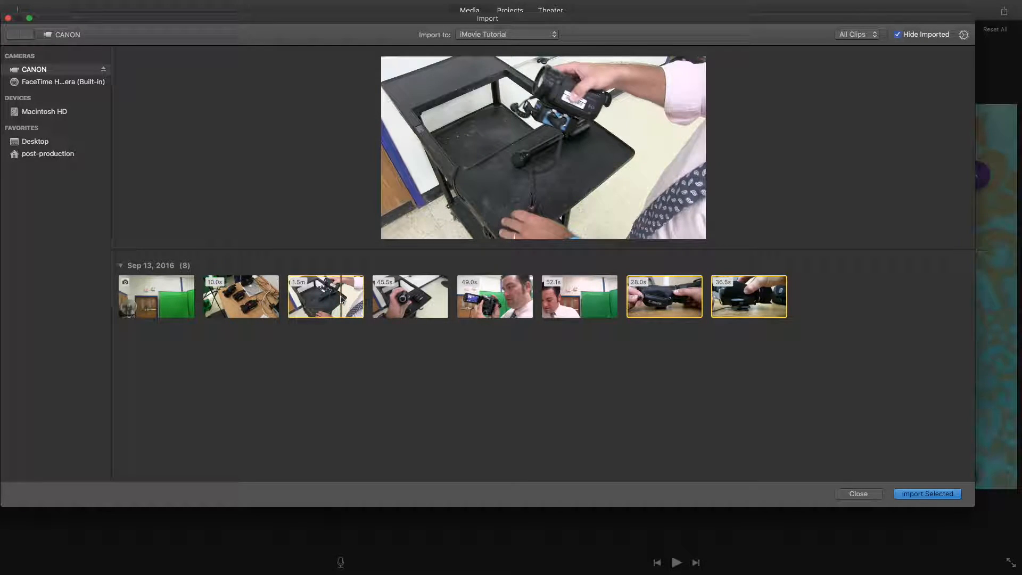
click(381, 359)
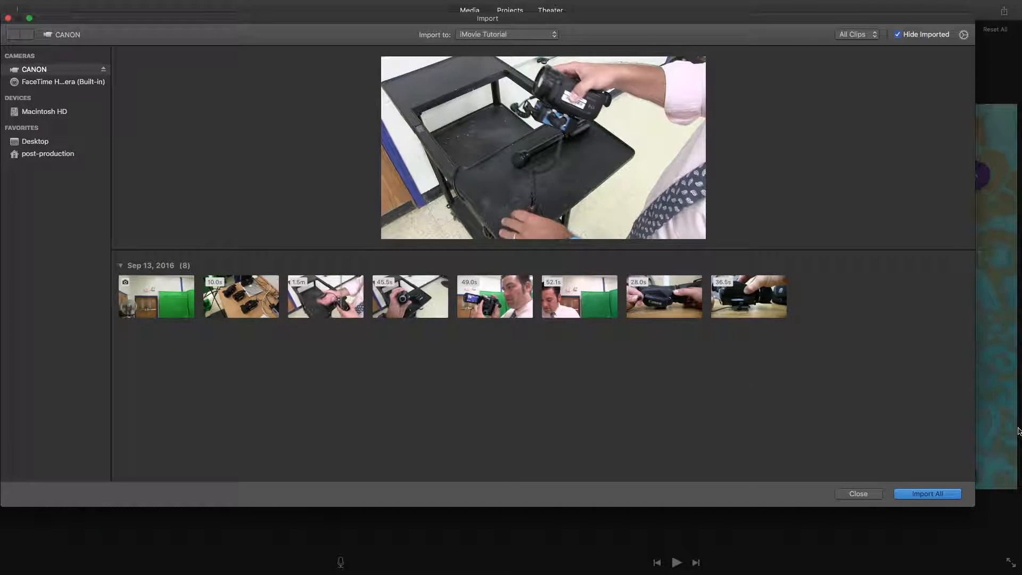
click(933, 494)
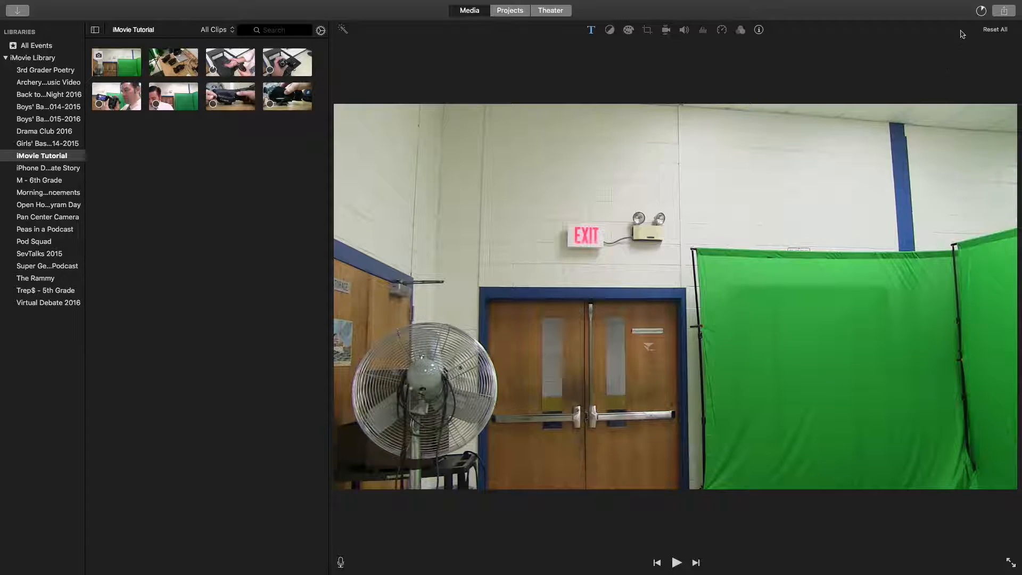
click(980, 11)
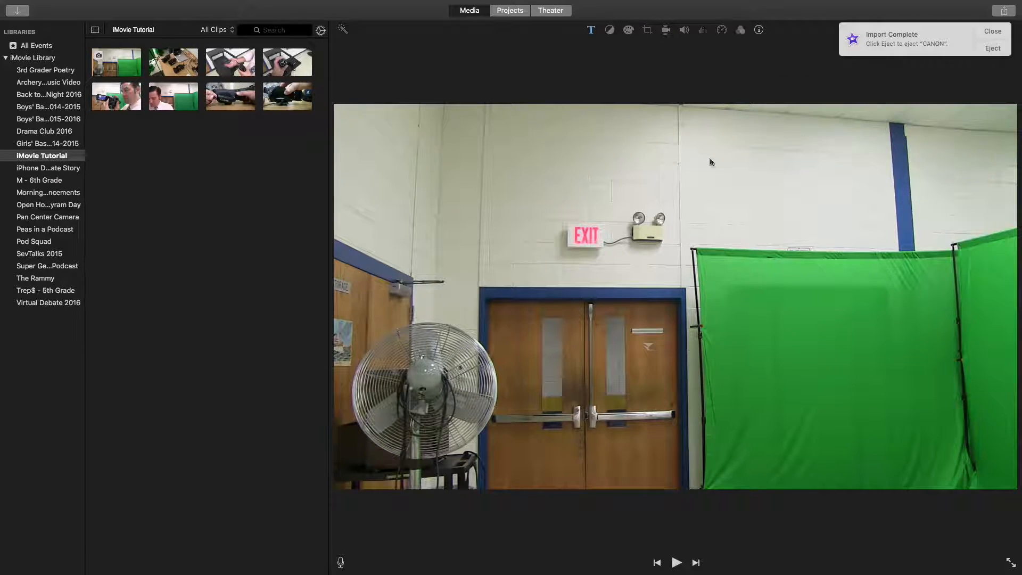
click(993, 48)
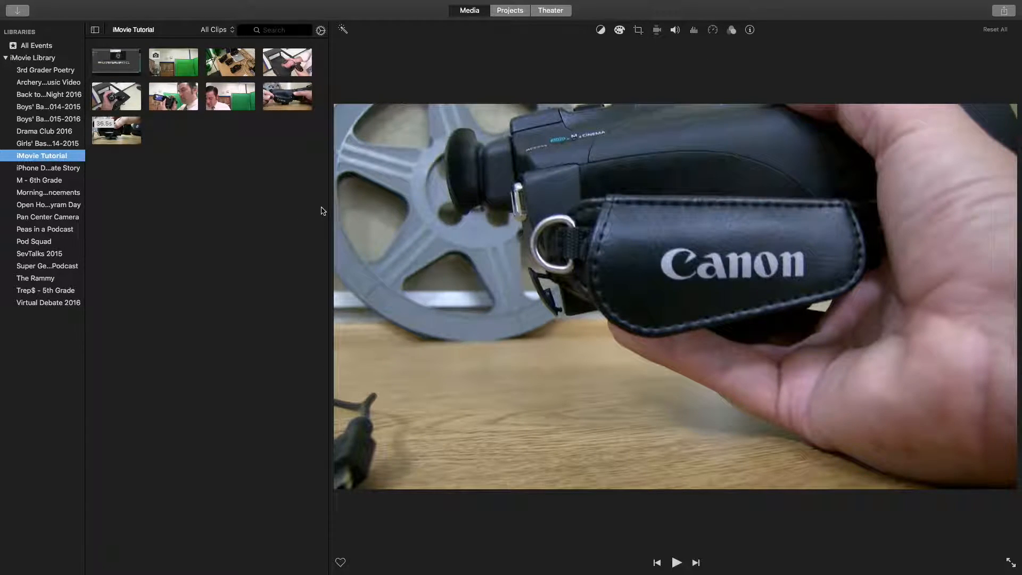
- Browse the existing projects, select Morning Announcements Template, and return to the media view
click(510, 10)
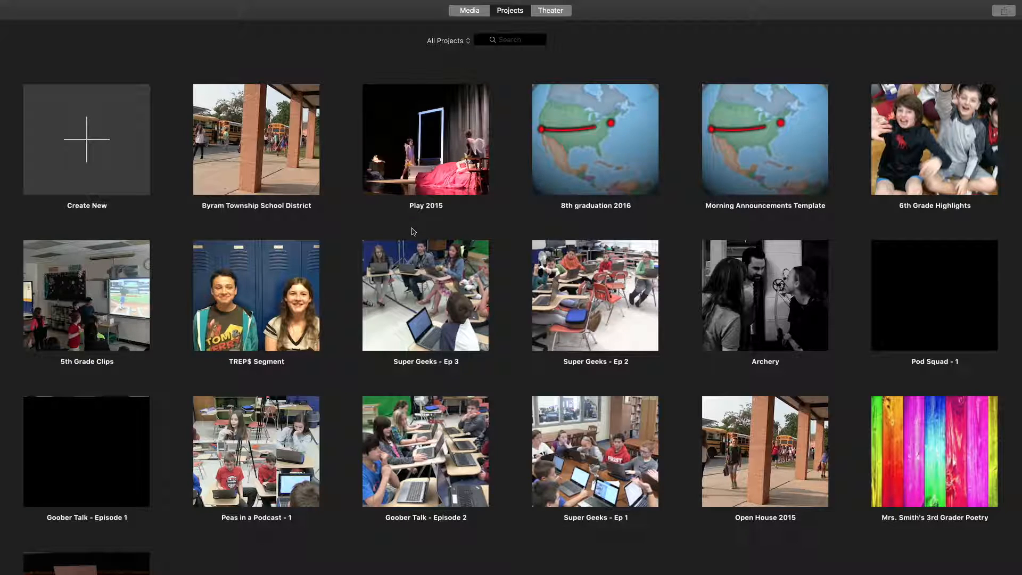
scroll(612, 288, down, 2)
scroll(680, 277, up, 2)
click(779, 155)
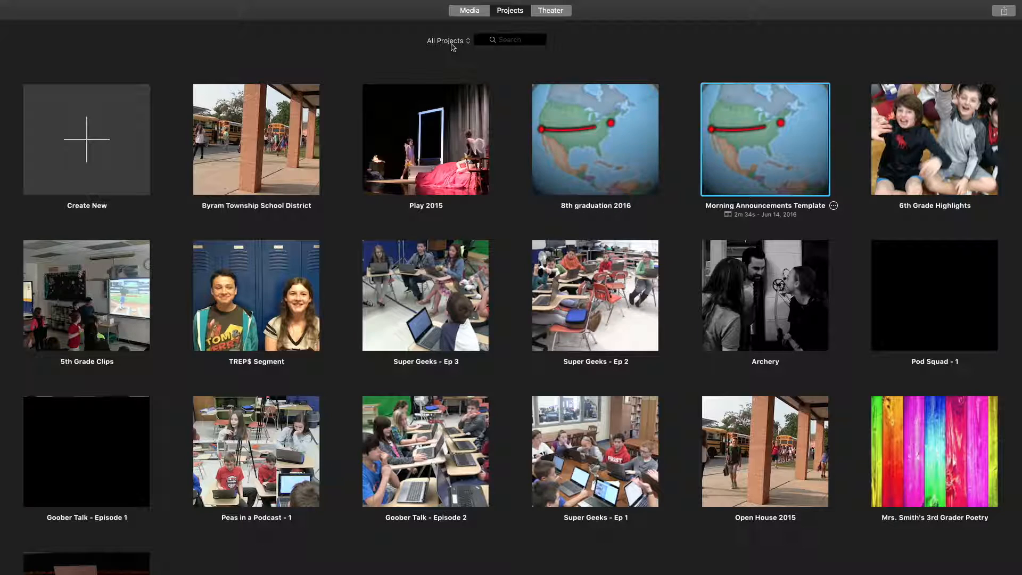
click(469, 22)
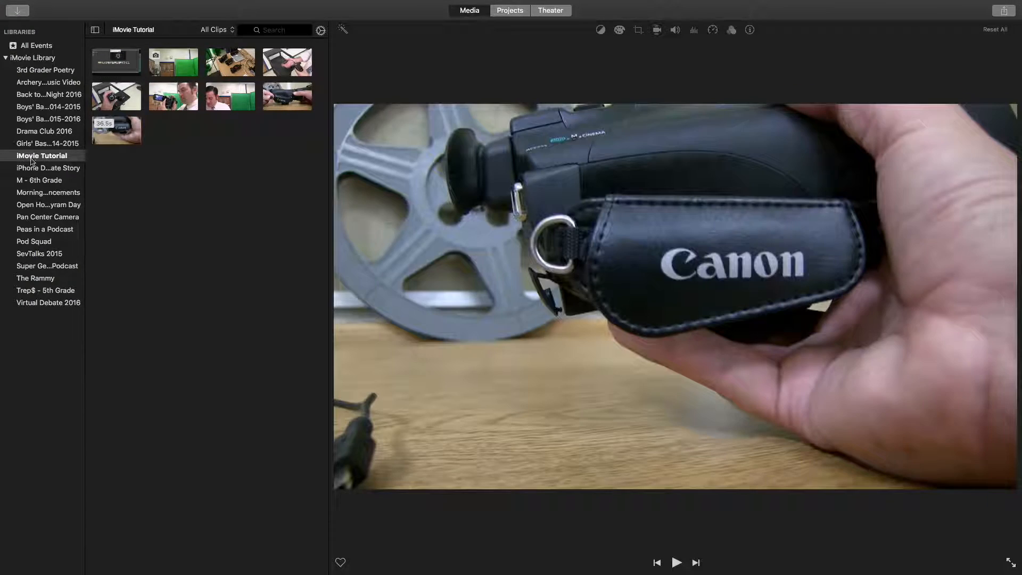
- Reject the still photo of the doors and green screen in the iMovie Tutorial event and filter the clips by Hide Rejected
click(27, 157)
drag(281, 156, 128, 81)
click(177, 136)
click(168, 67)
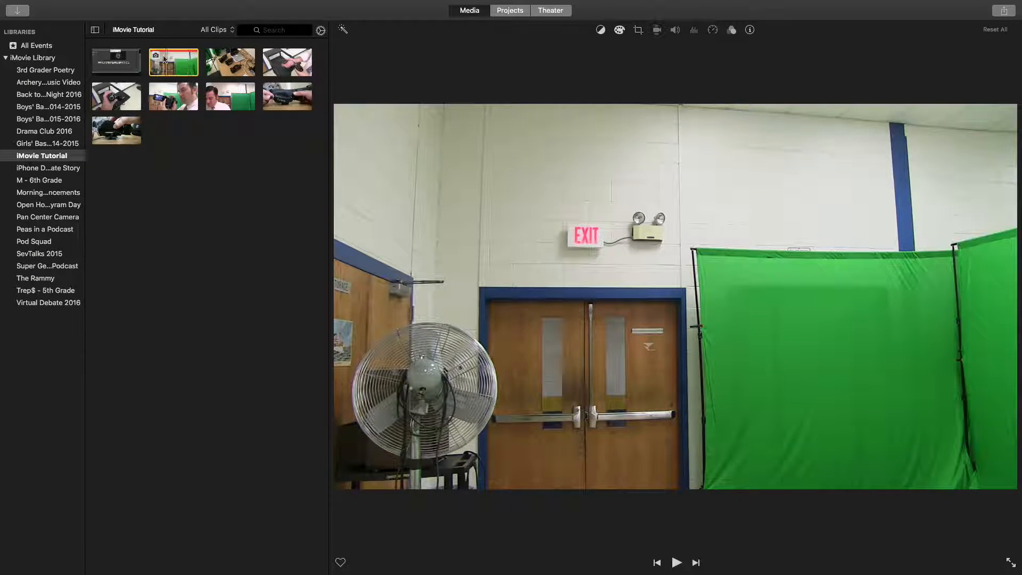
click(215, 30)
click(220, 40)
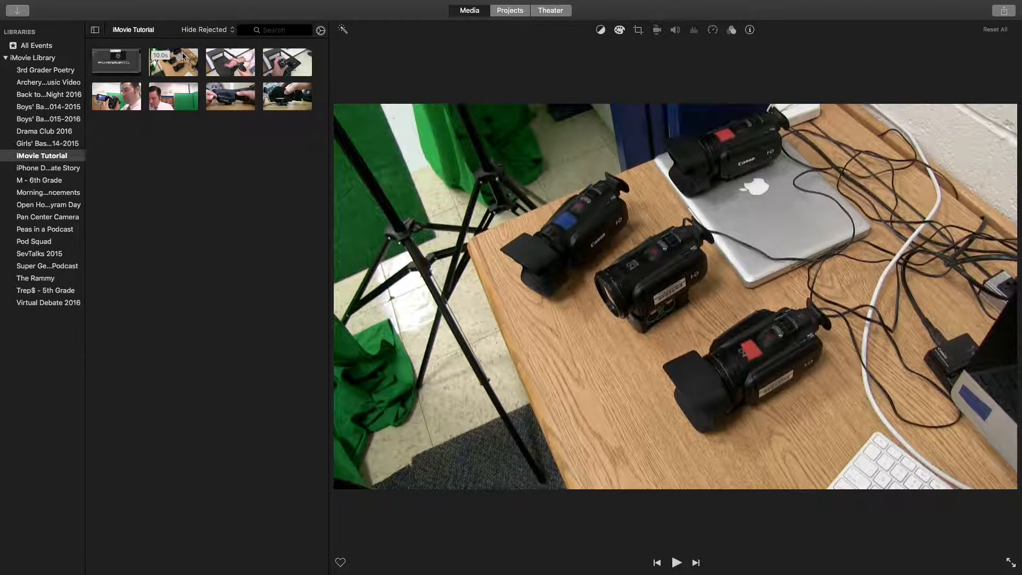
- Display only the rejected clips and switch the clip filter back to Hide Rejected
click(197, 35)
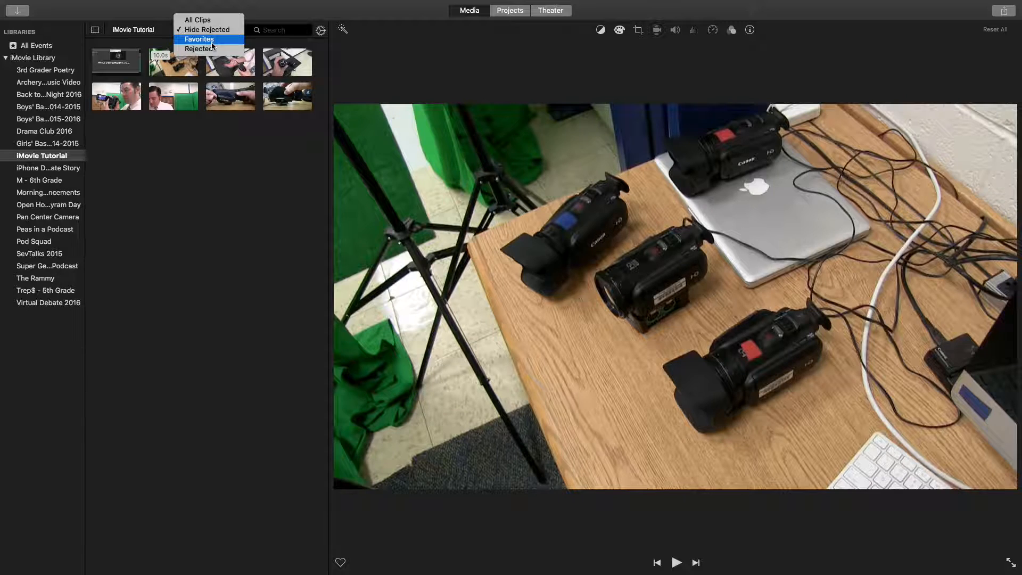
click(211, 49)
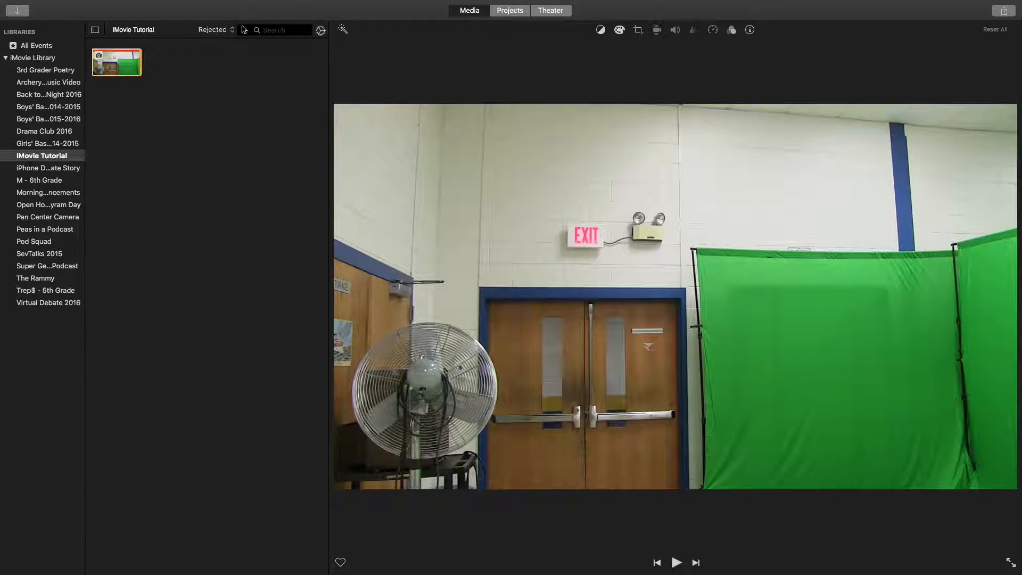
click(216, 29)
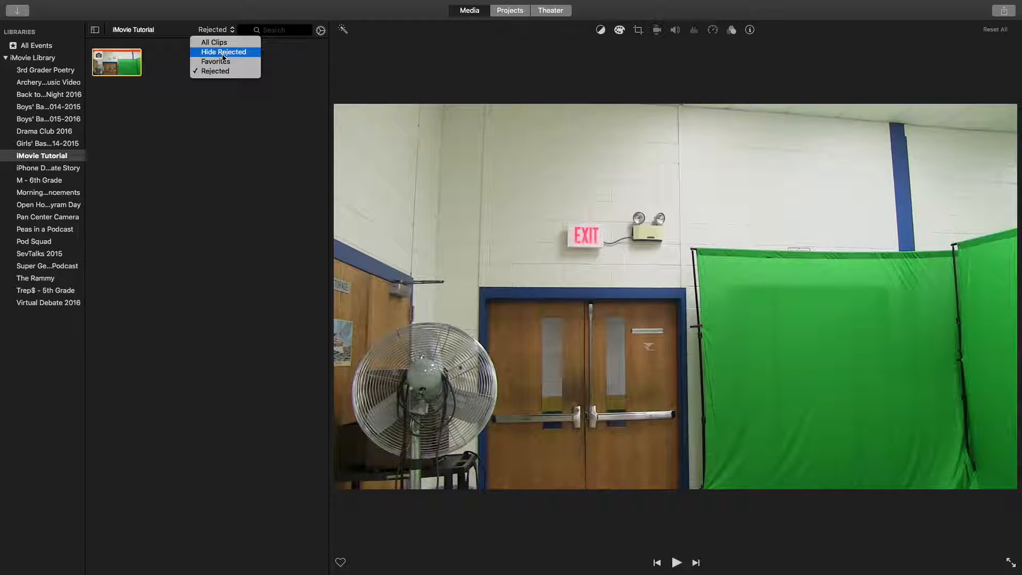
click(223, 52)
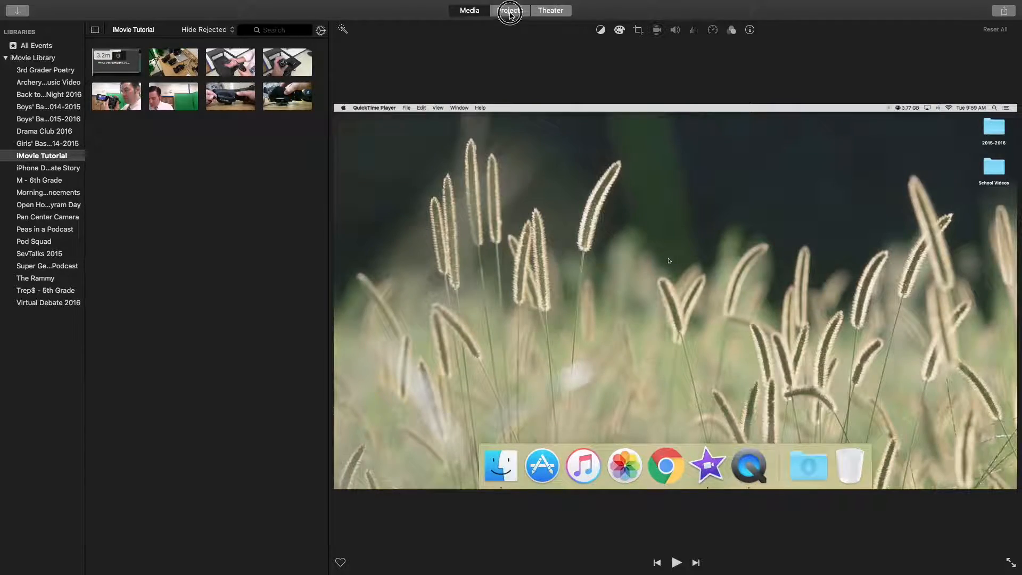
- Create a new Movie project and open the iMovie Tutorial event's clips in it
click(509, 12)
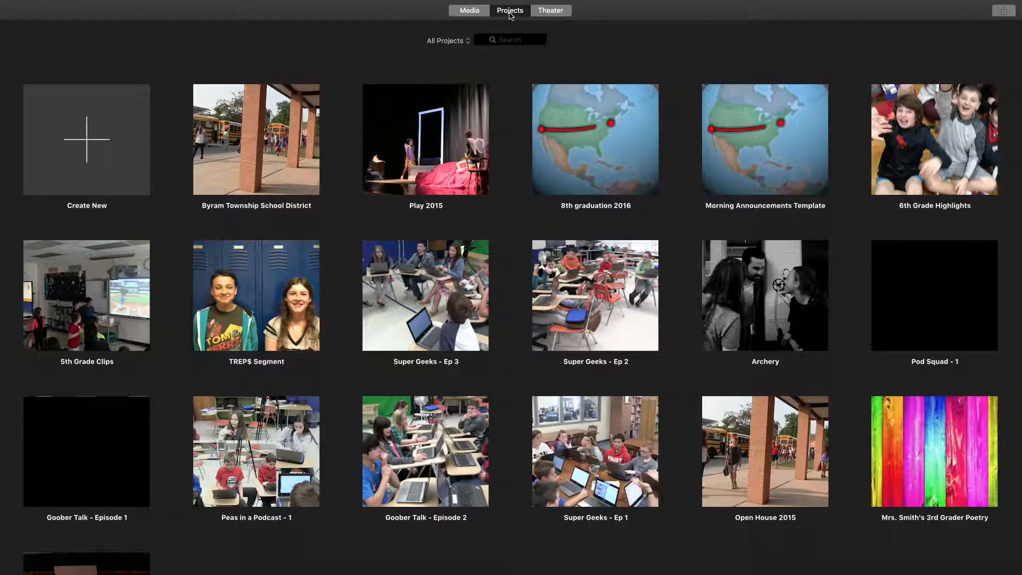
click(88, 144)
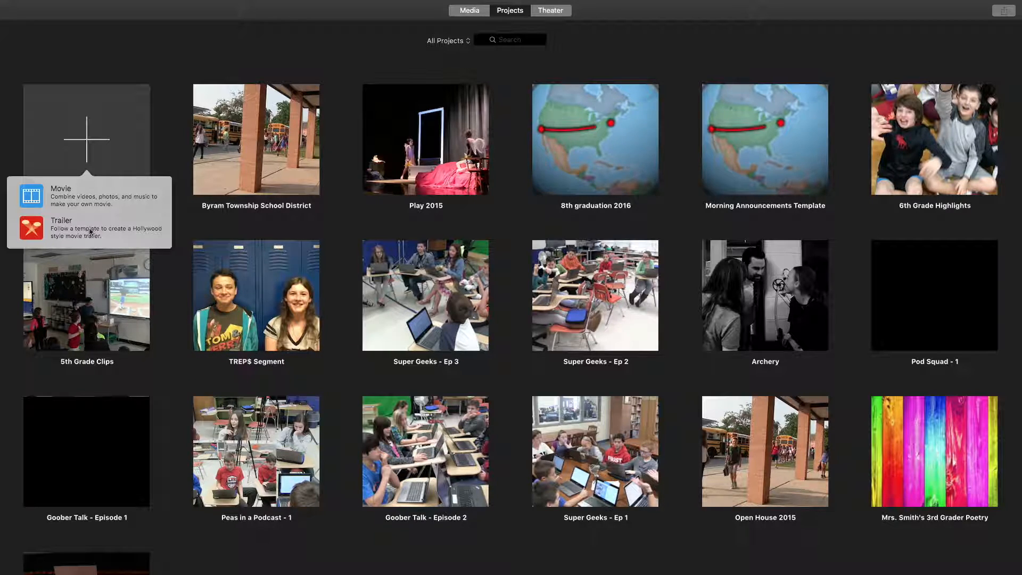
click(83, 199)
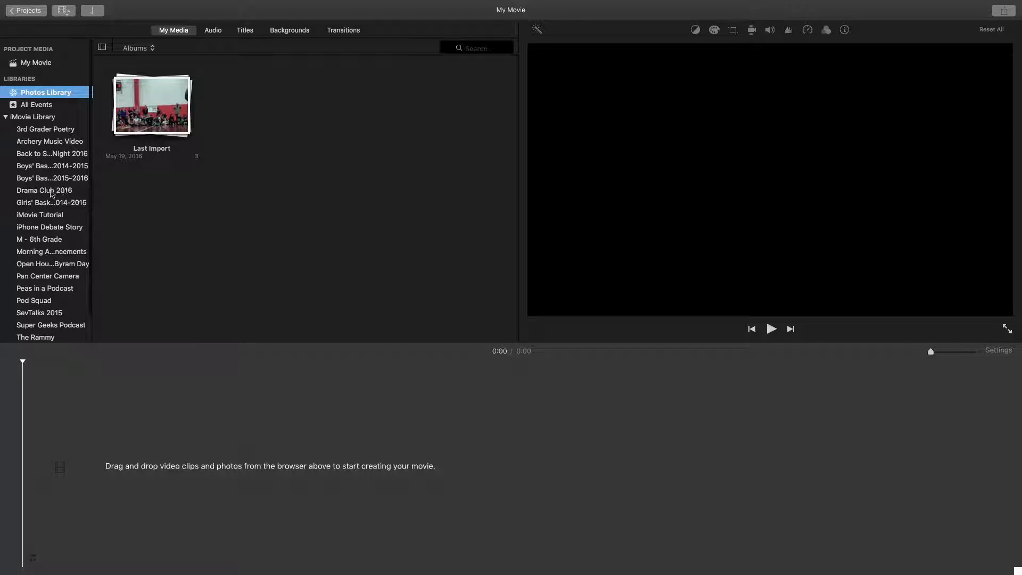
scroll(52, 194, down, 3)
click(43, 189)
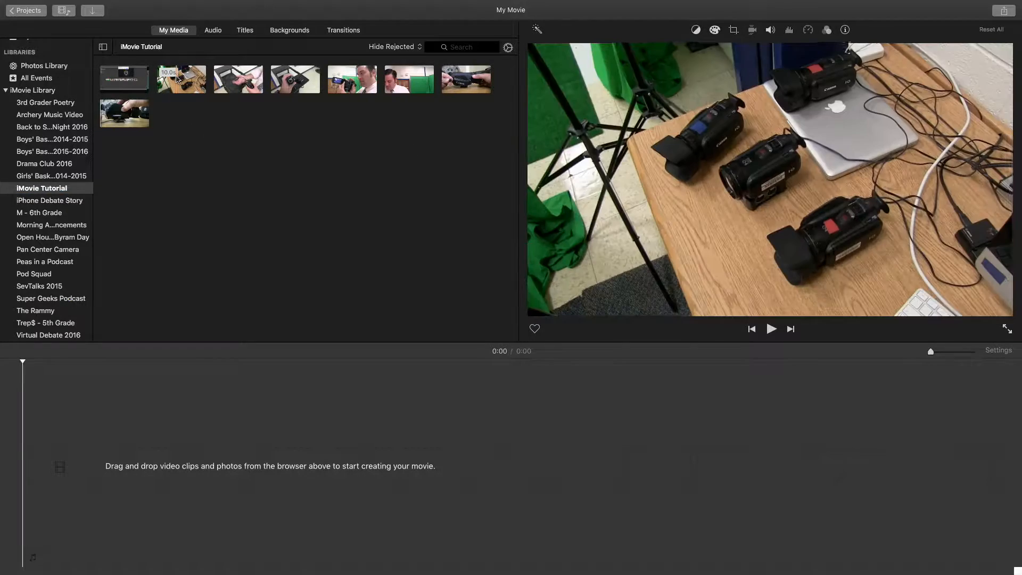
- Mute the computer's sound and add the full 10-second clip of the cameras on the desk to the empty timeline
click(177, 79)
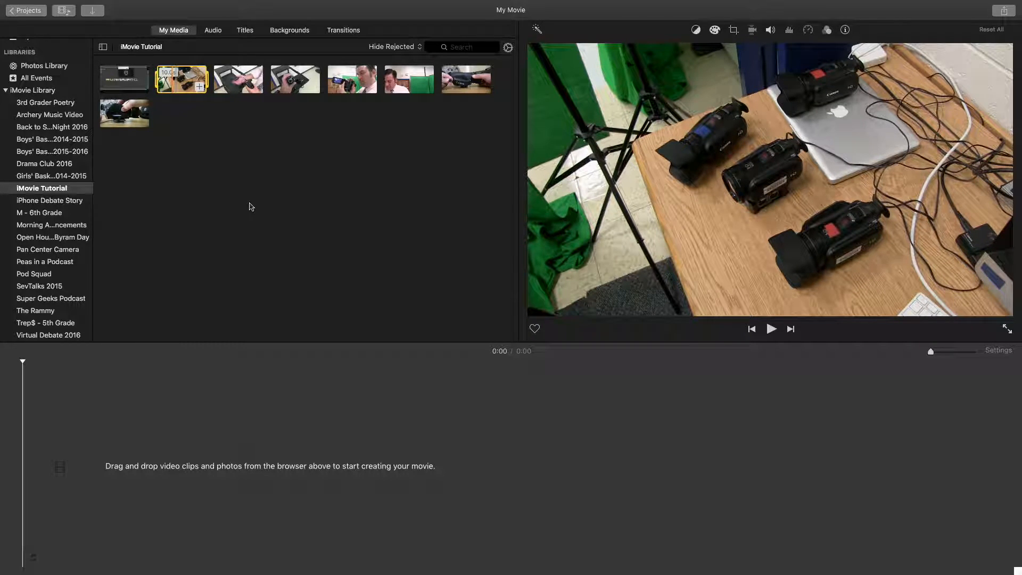
key(XF86AudioMute)
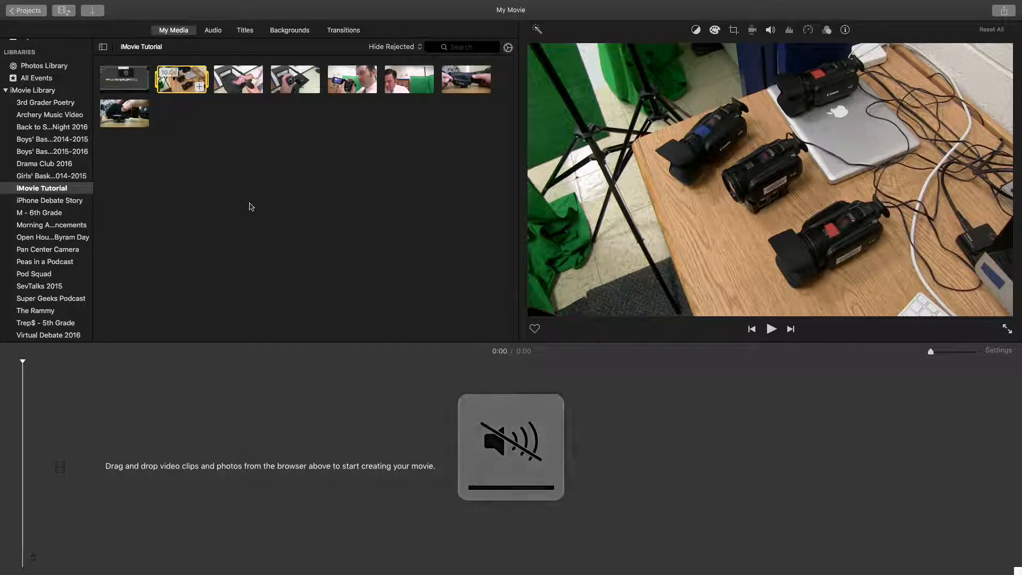
key(ctrl+Left)
key(ctrl+Right)
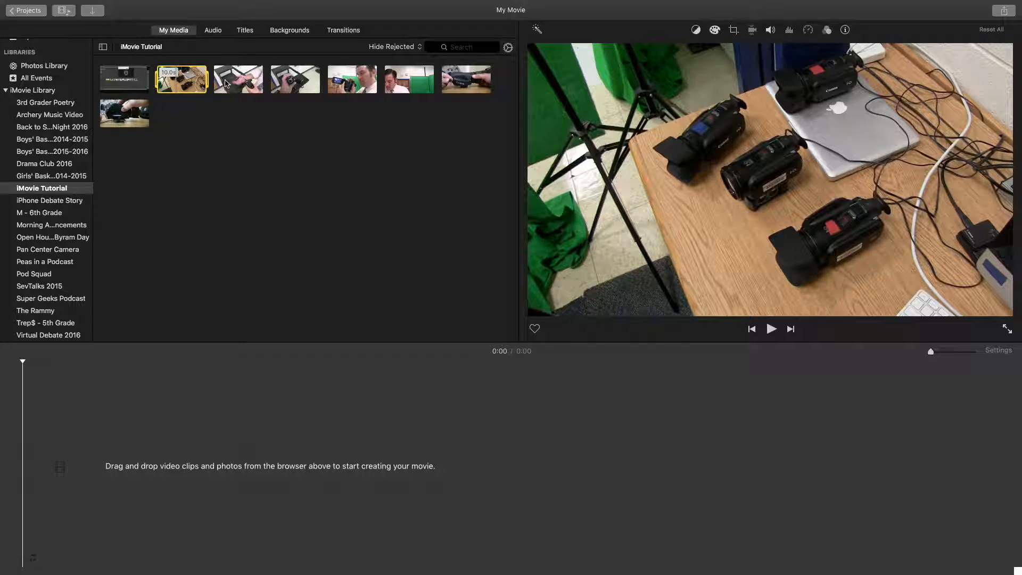
click(250, 81)
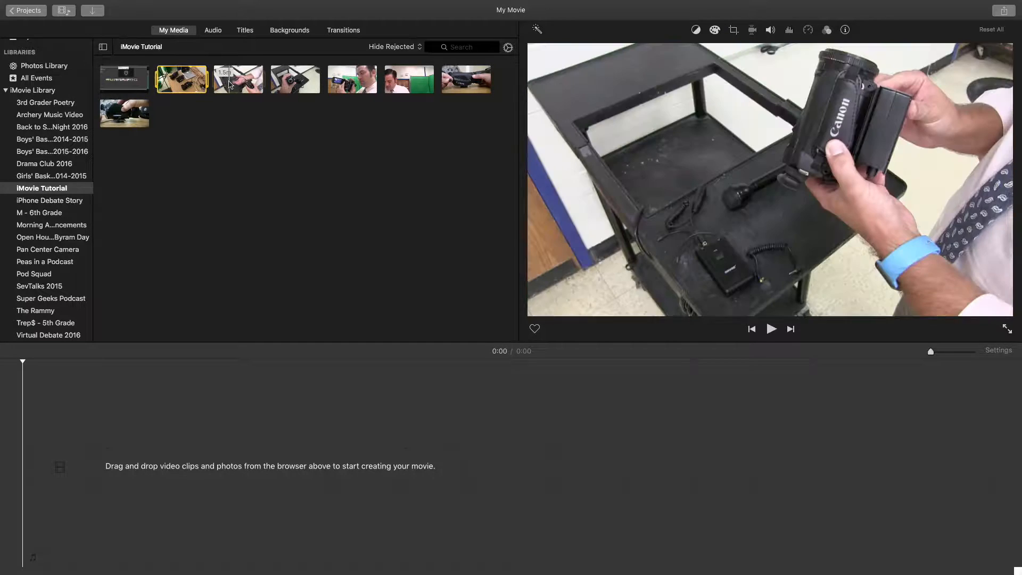
click(194, 82)
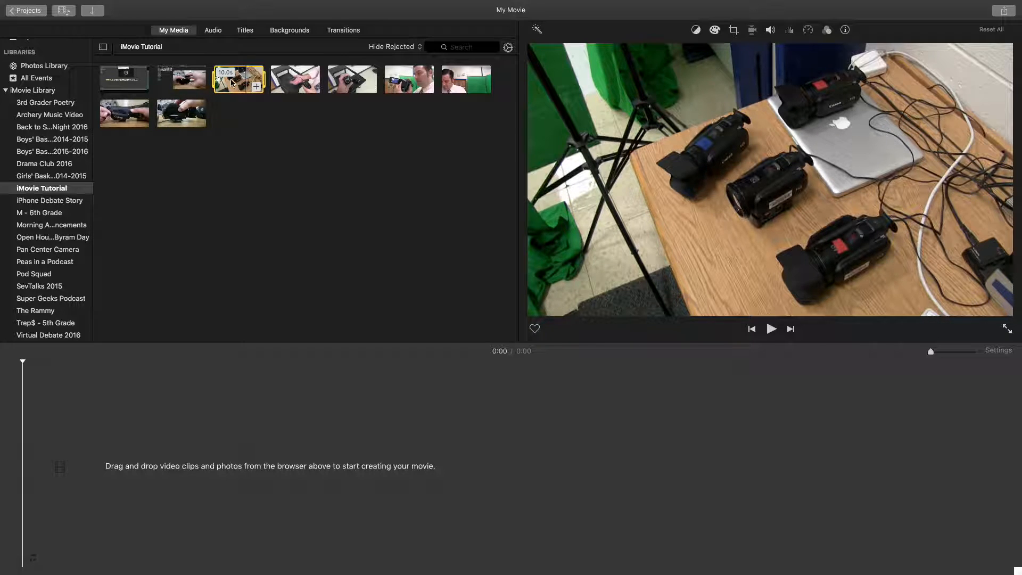
drag(234, 81, 75, 431)
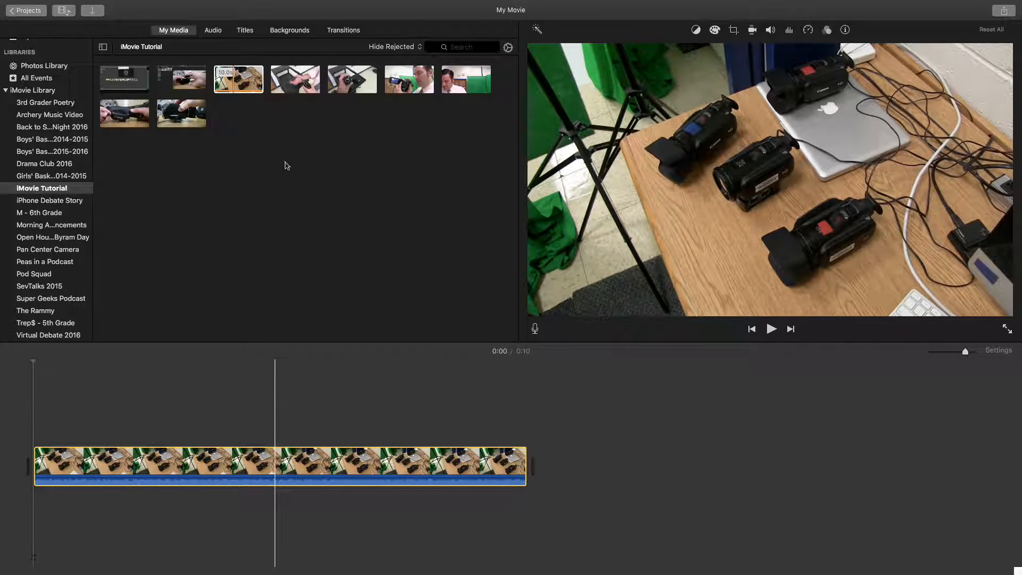
- Add the full 1.5-minute clip of the microphone gear on the black cart to the timeline after the cameras clip
click(287, 77)
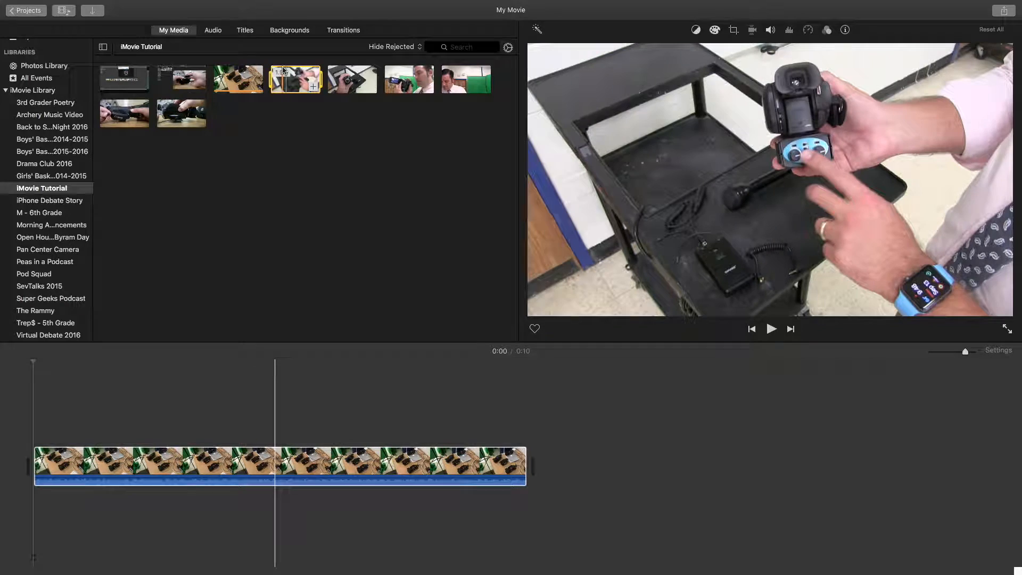
drag(282, 72, 482, 351)
drag(356, 206, 292, 87)
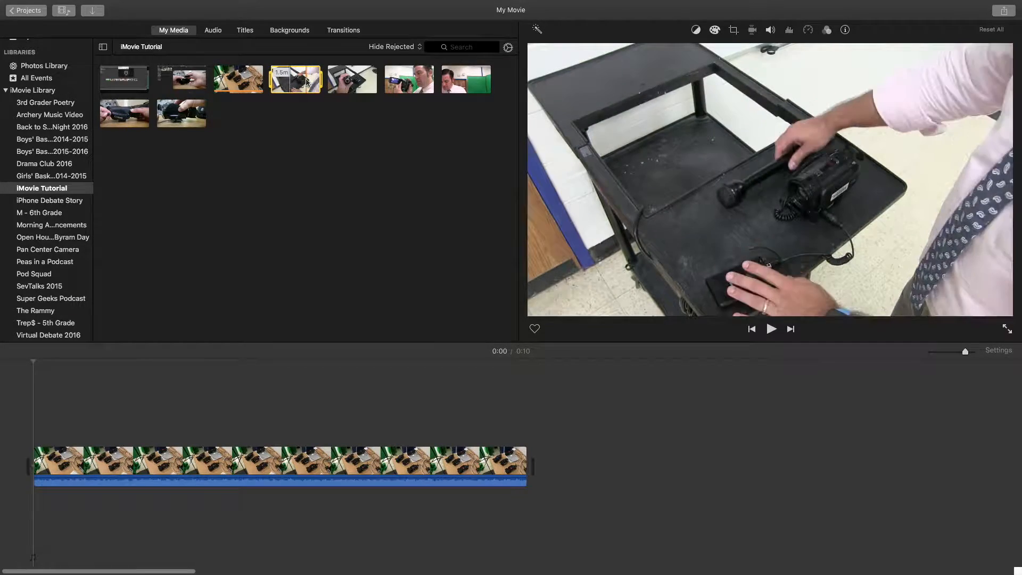
click(318, 91)
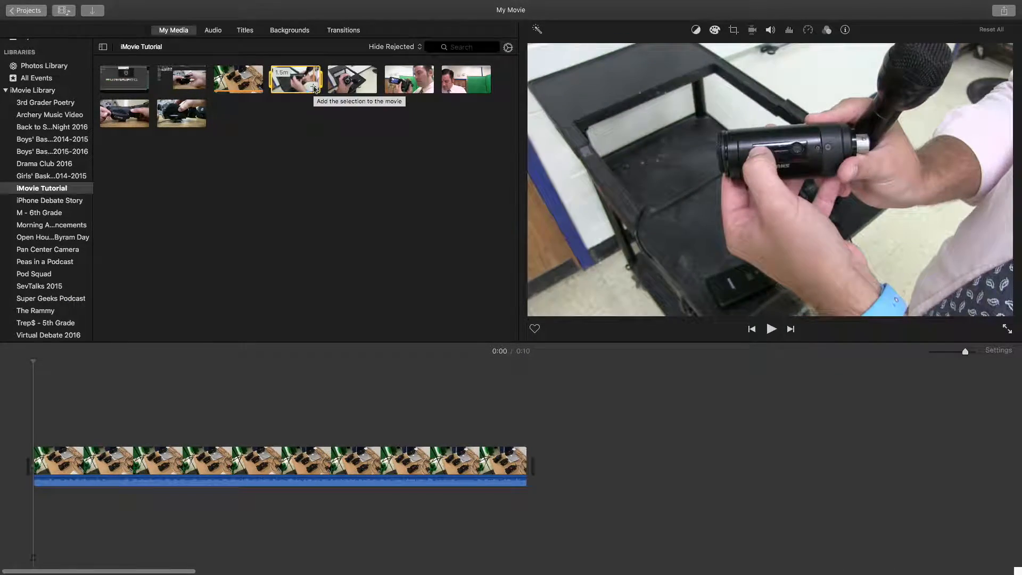
click(315, 89)
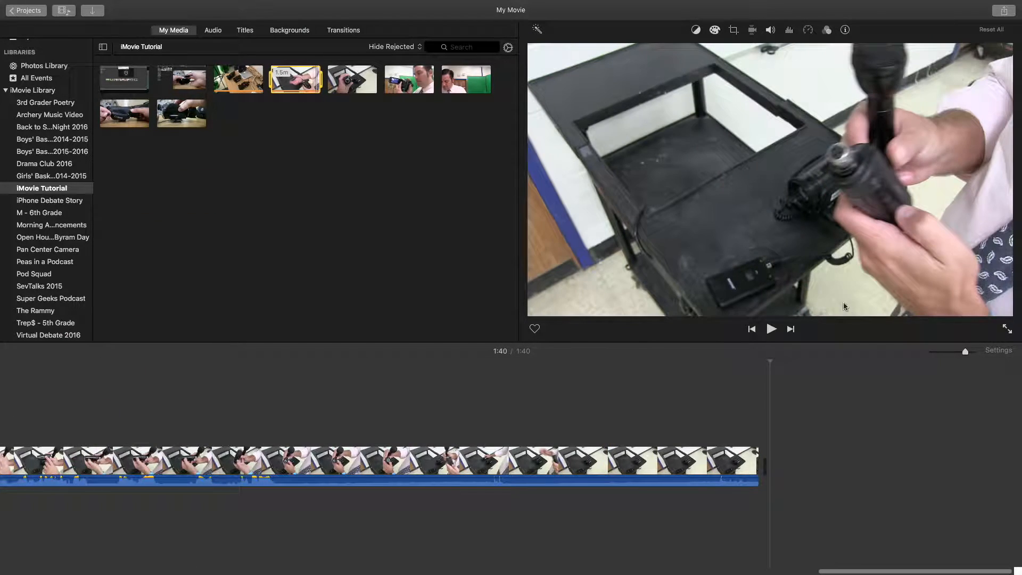
- Zoom the timeline out to its smallest scale and place the playhead at about 0:58 in the second clip
scroll(400, 410, left, 8)
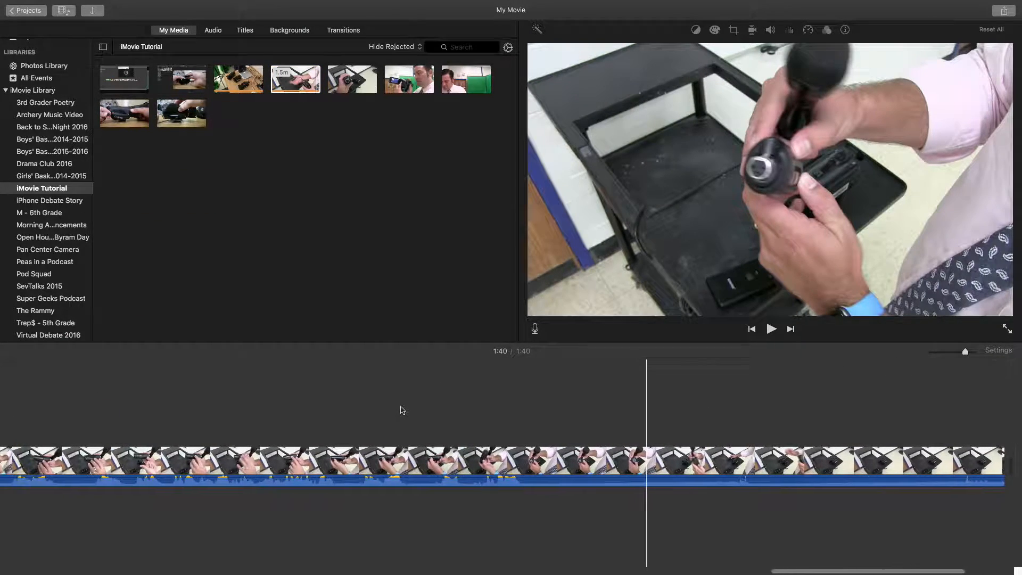
scroll(402, 410, left, 10)
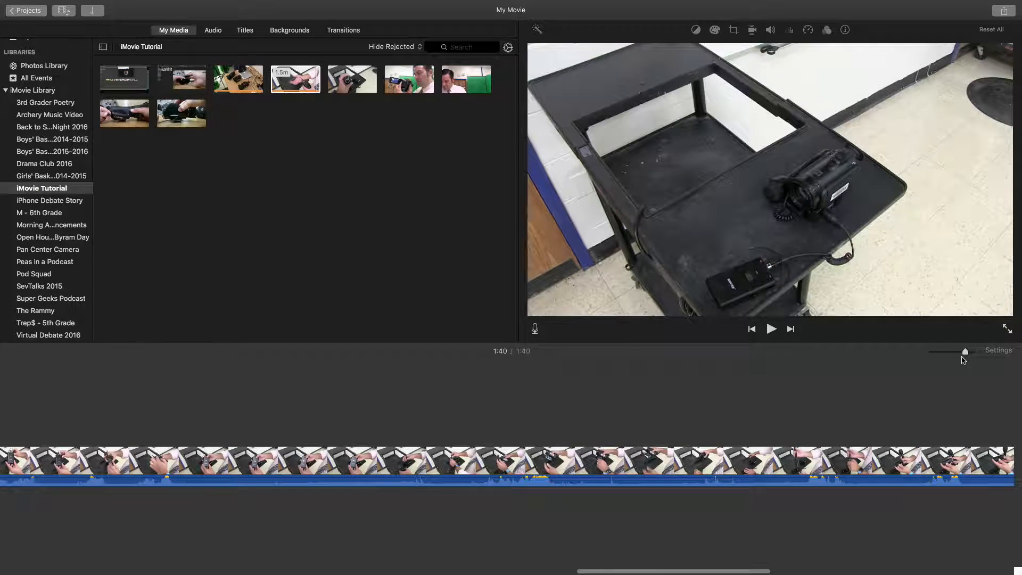
click(967, 351)
drag(967, 352, 931, 352)
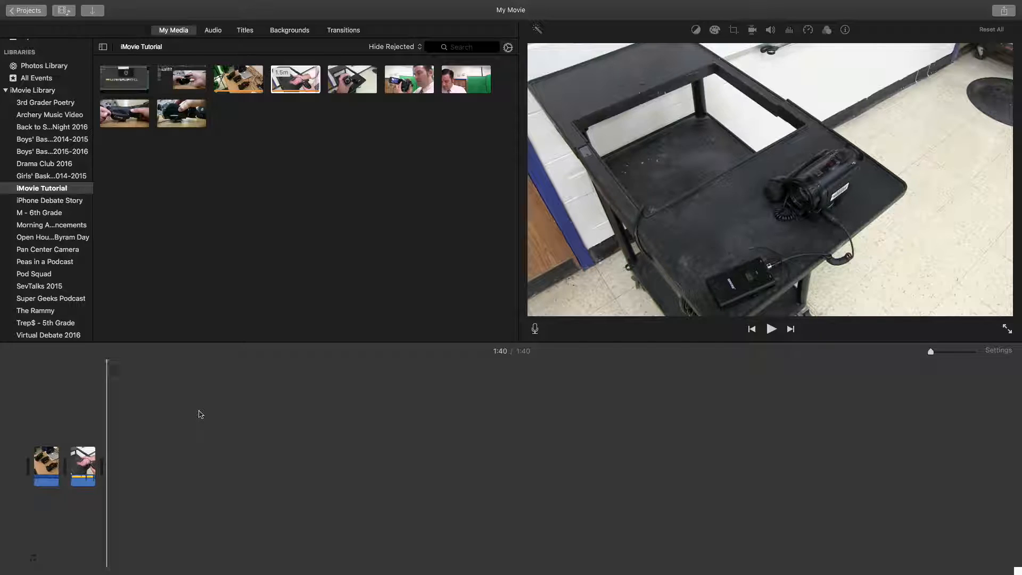
click(932, 353)
drag(933, 355, 931, 355)
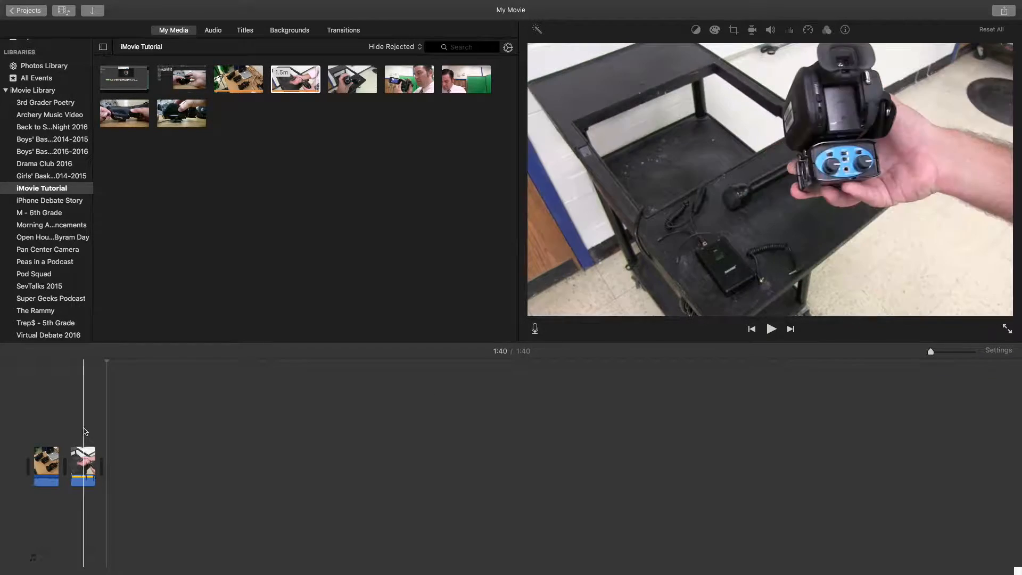
click(83, 429)
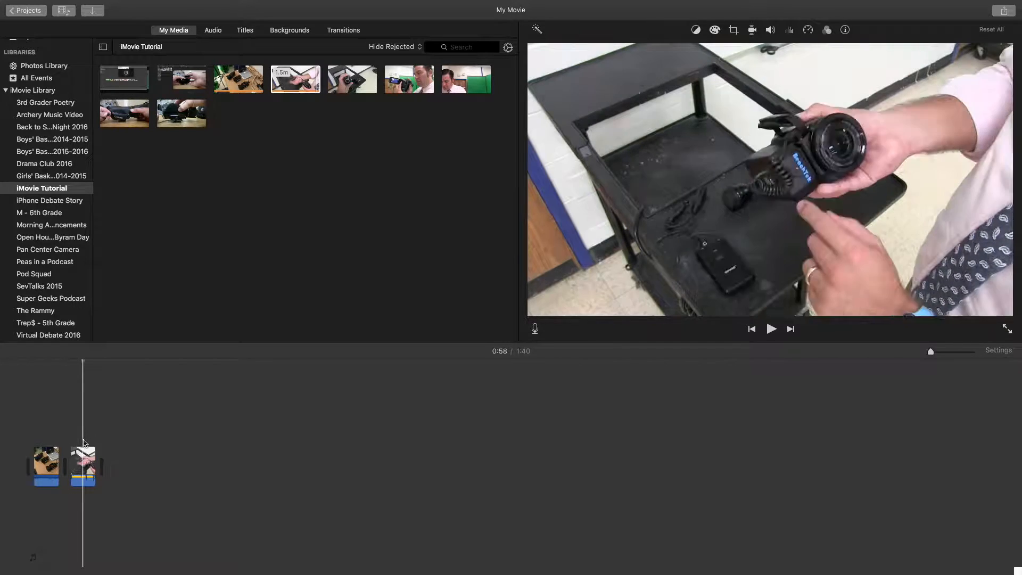
- Zoom the timeline in close to set the playhead at about 0:57, and settle on a medium timeline zoom
drag(930, 351, 972, 352)
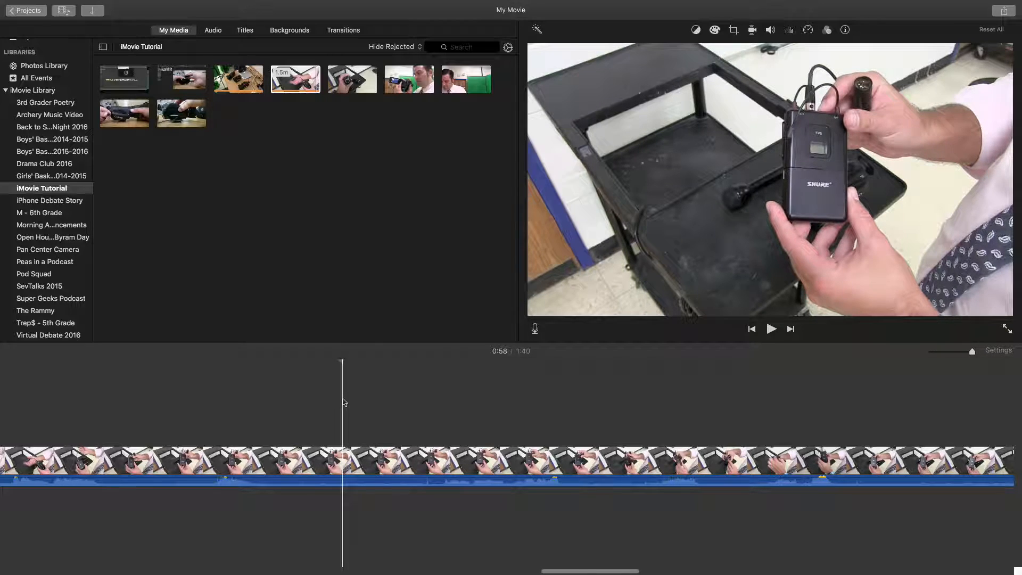
click(377, 384)
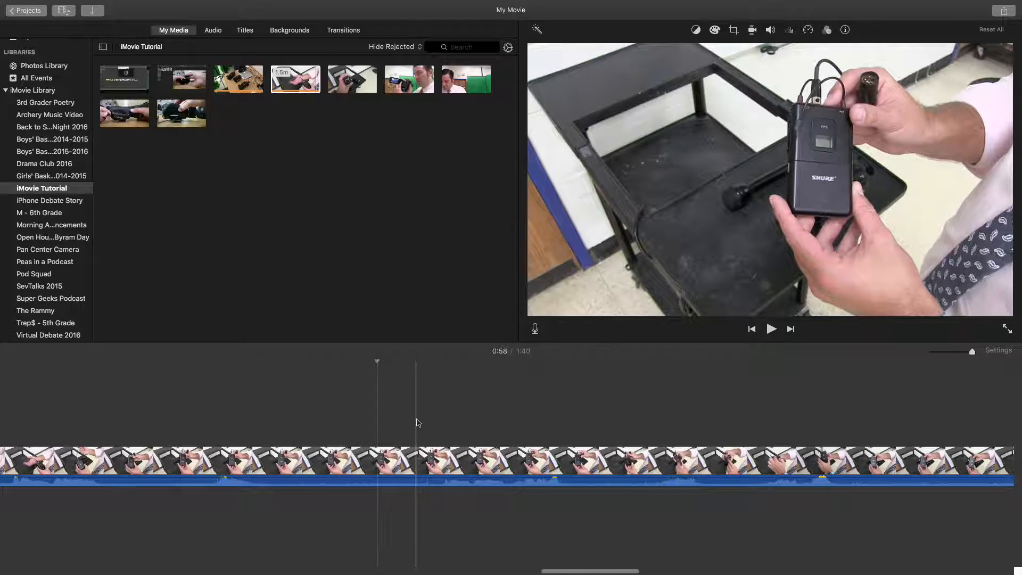
click(692, 394)
click(271, 415)
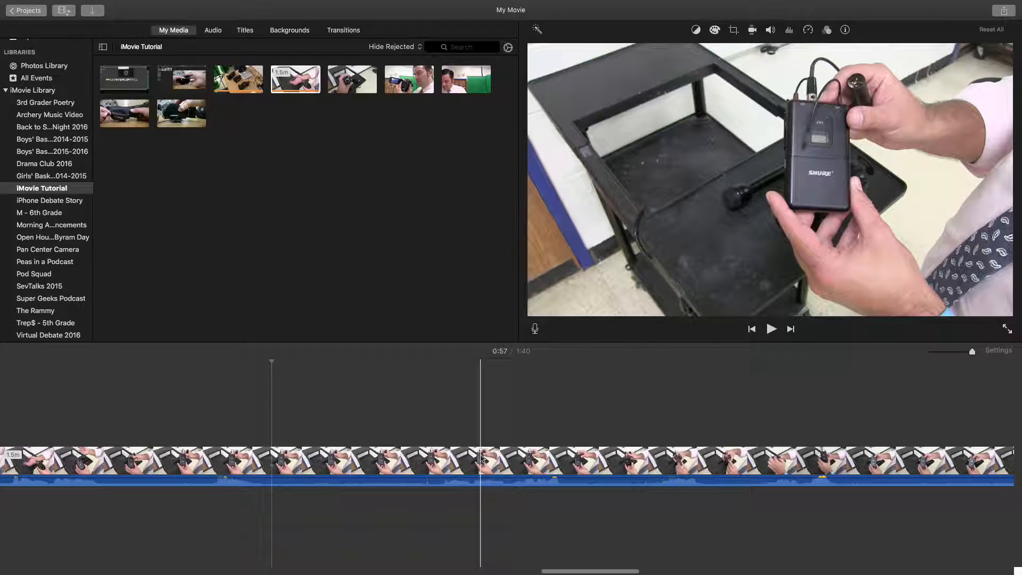
mouse_move(971, 353)
mouse_down()
mouse_move(926, 352)
mouse_move(952, 351)
mouse_up()
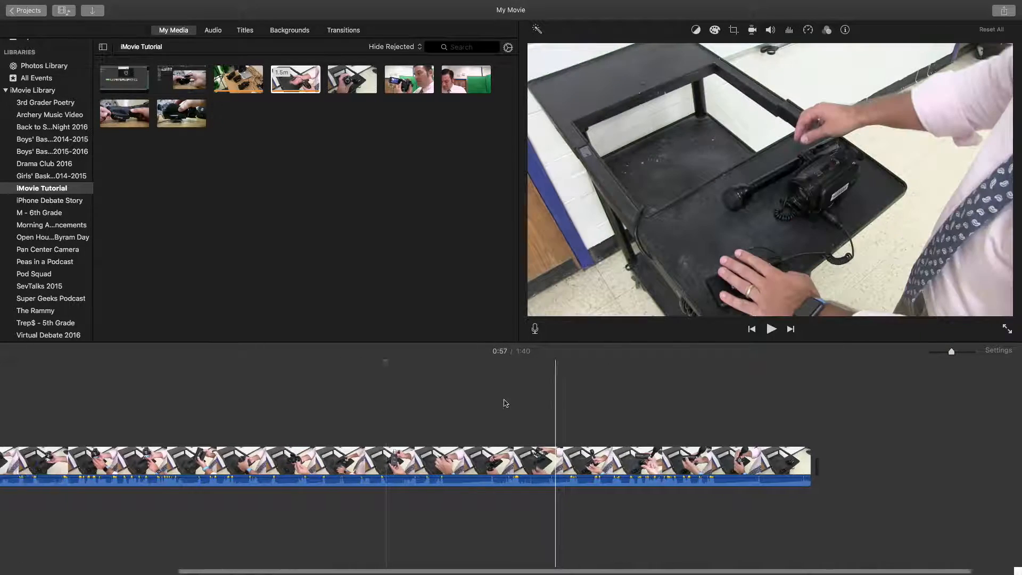
scroll(505, 403, left, 3)
scroll(505, 403, left, 4)
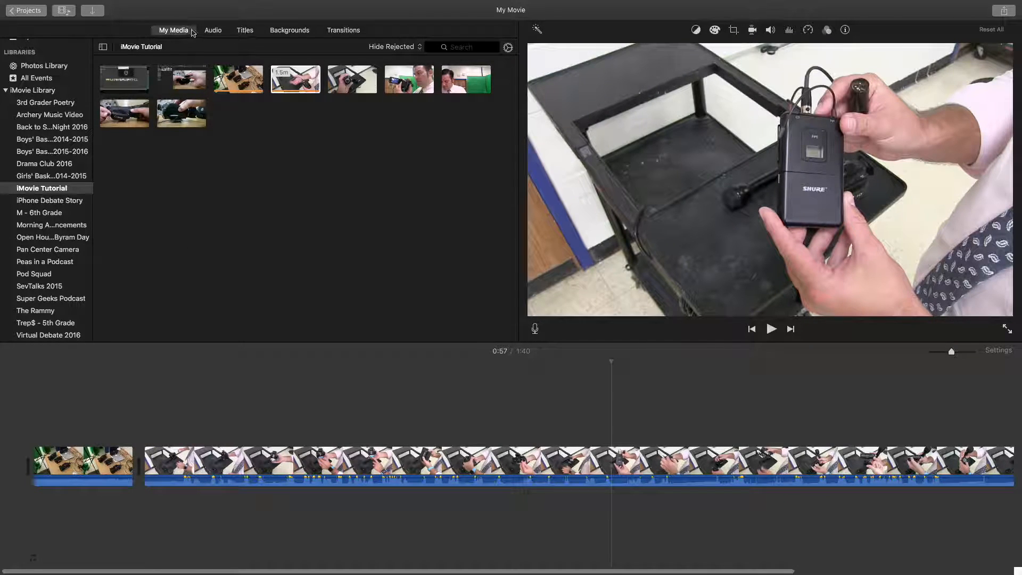
- Insert the Standard title as a separate 4-second clip before the first clip, and delete it again
click(244, 31)
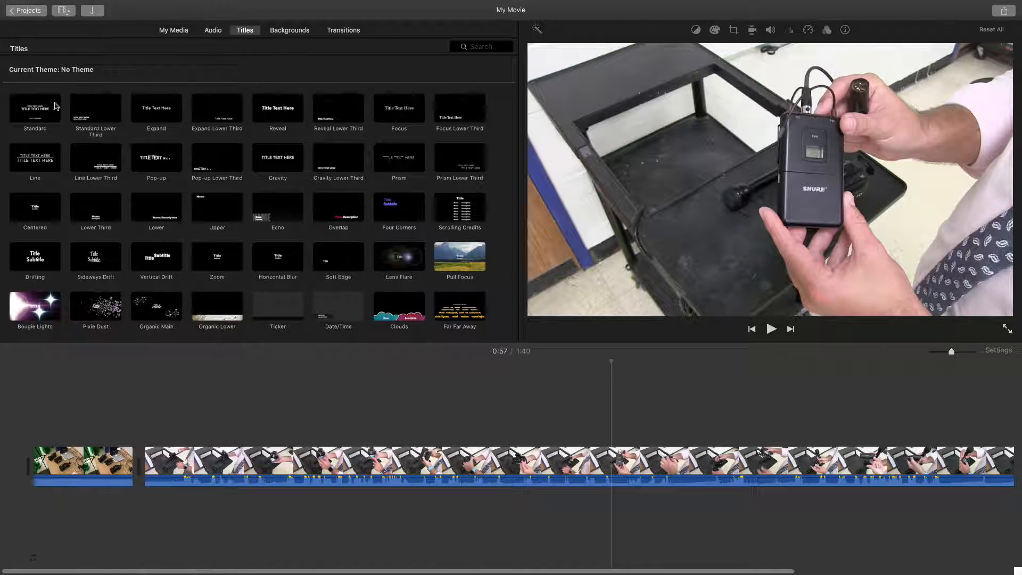
drag(50, 114, 42, 473)
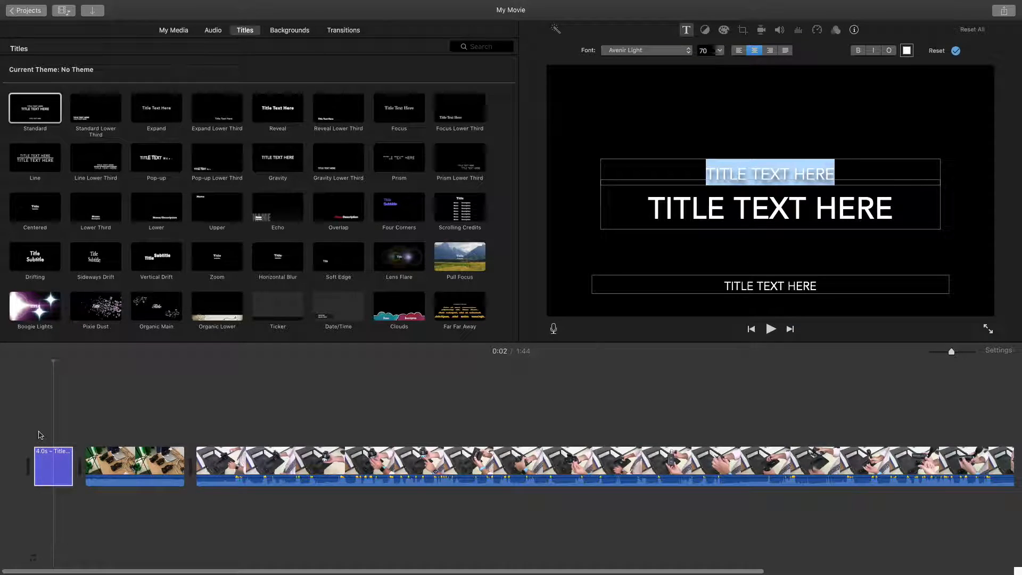
click(45, 462)
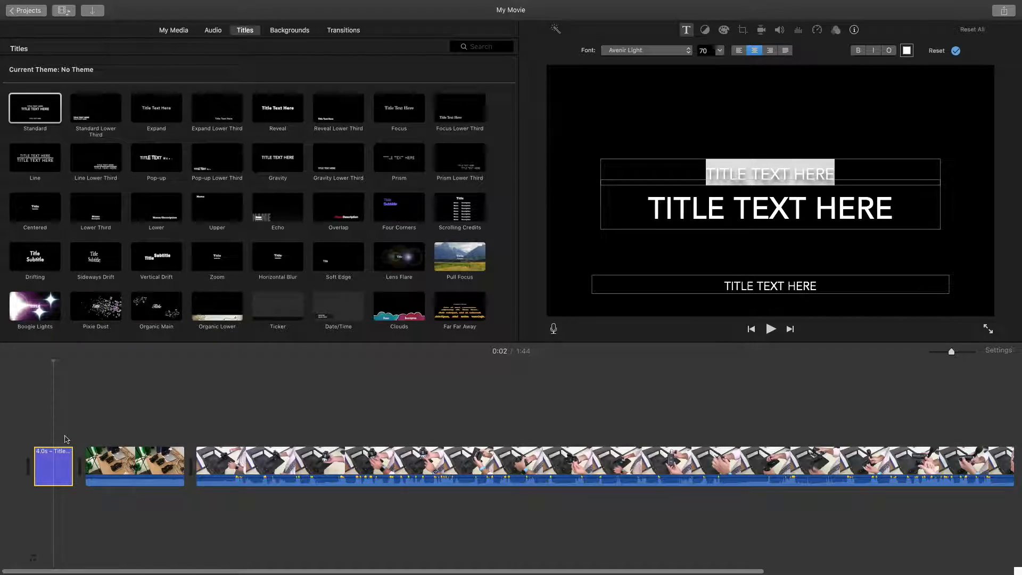
key(Delete)
- Overlay the Standard title on the beginning of the cameras clip, preview it over the footage, and remove it
drag(53, 123, 32, 430)
drag(32, 429, 36, 431)
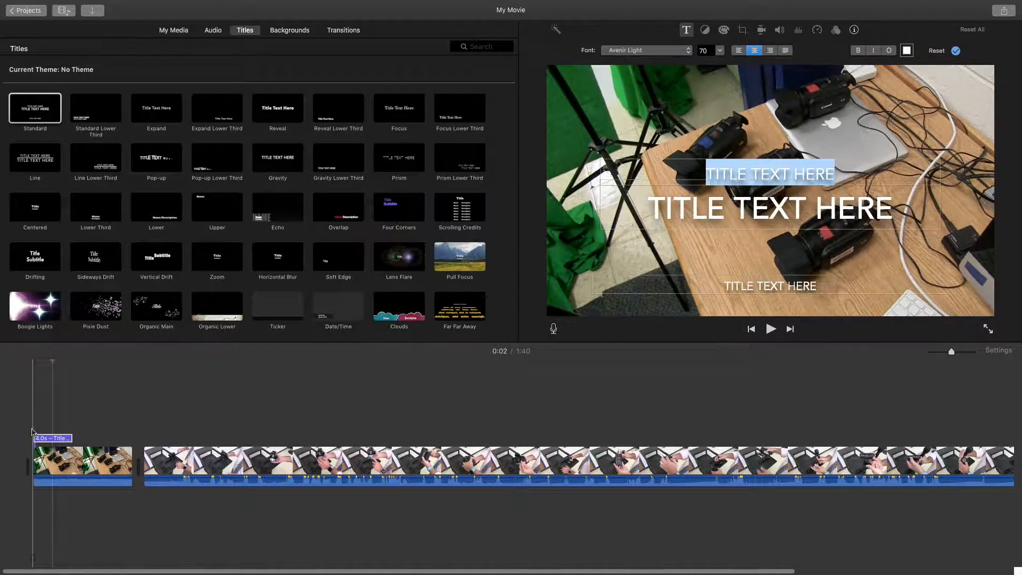
click(60, 428)
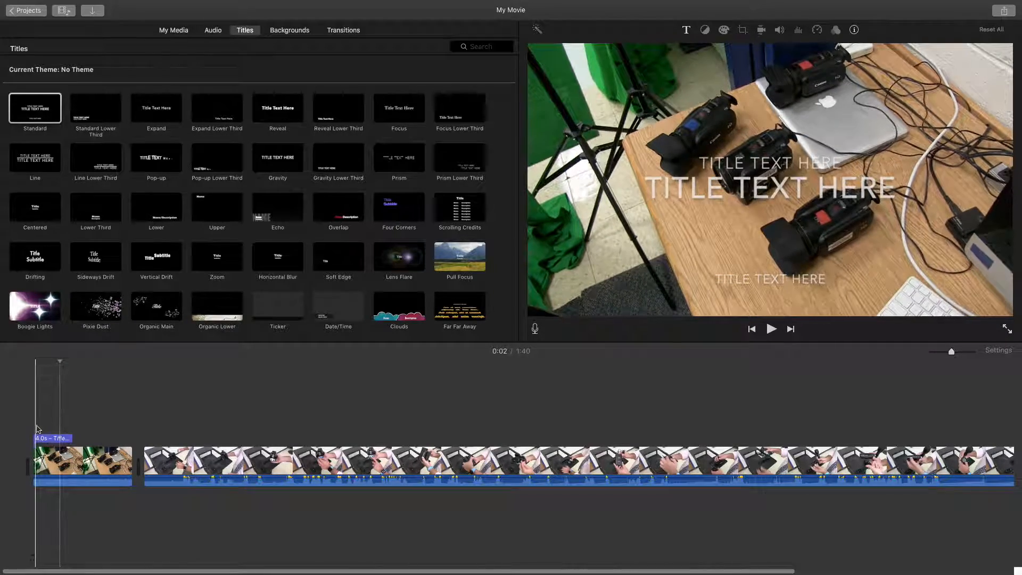
click(51, 439)
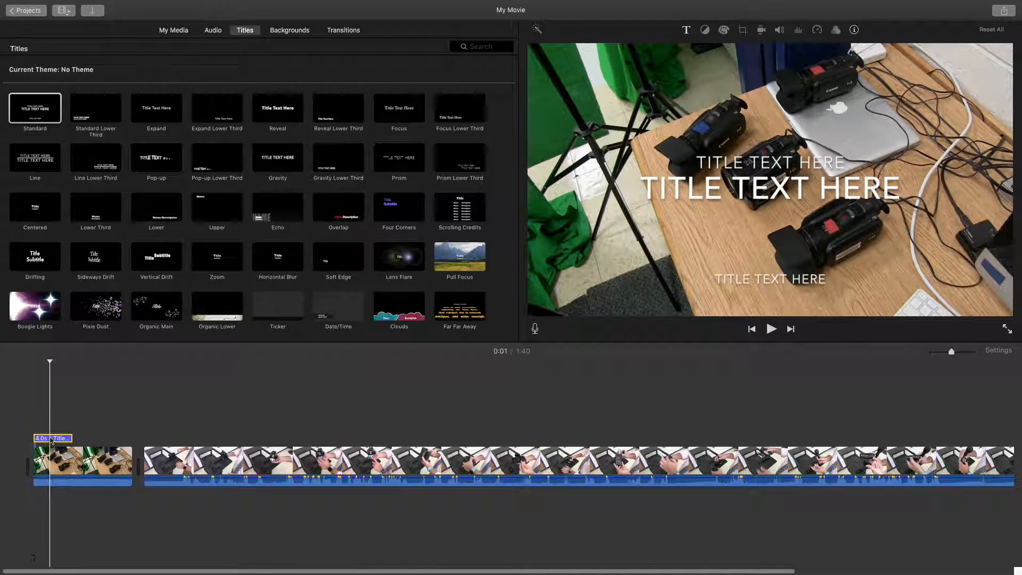
key(Delete)
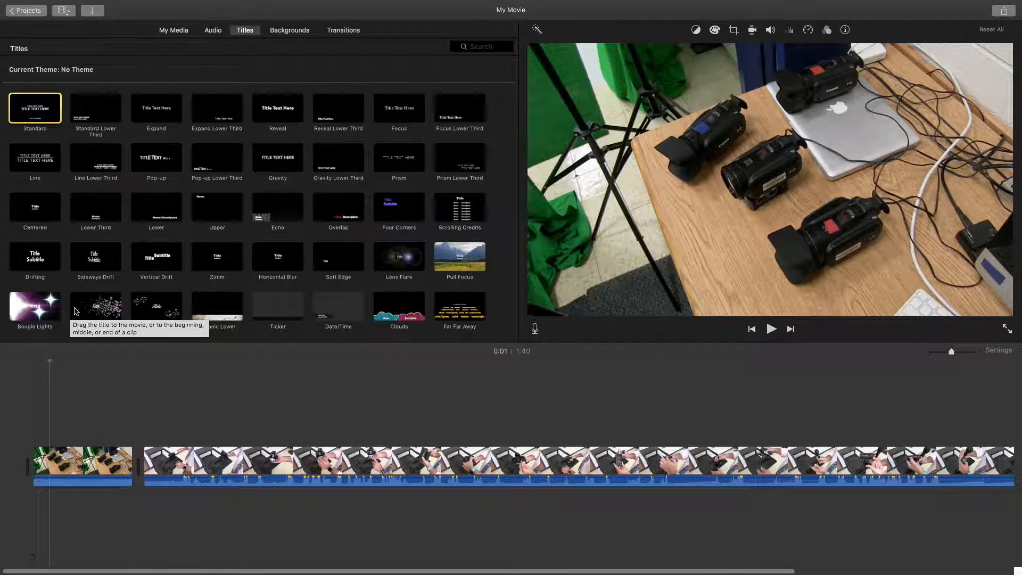
- Look through the remaining title styles and open the collection of backgrounds
scroll(320, 254, down, 3)
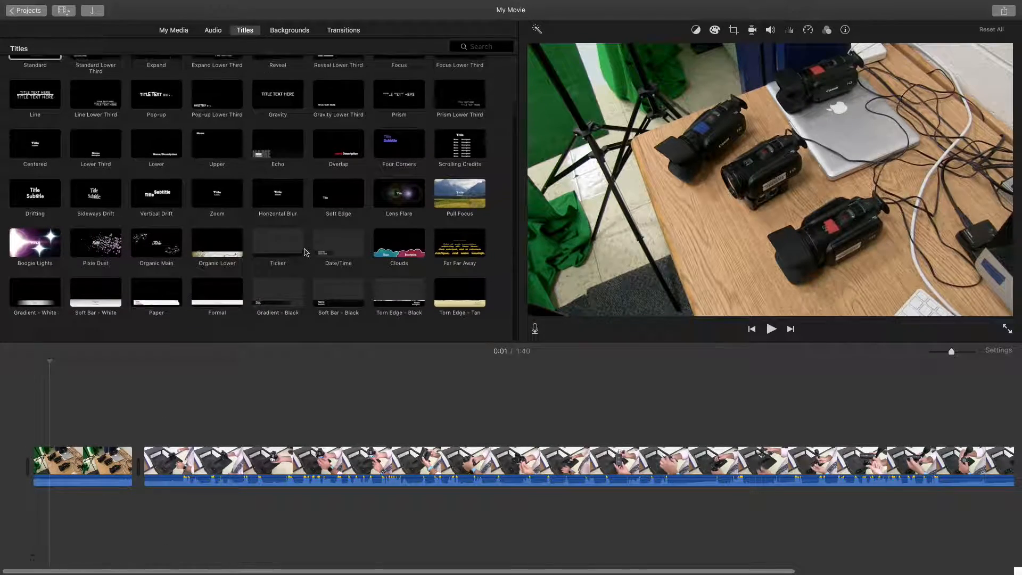
click(291, 33)
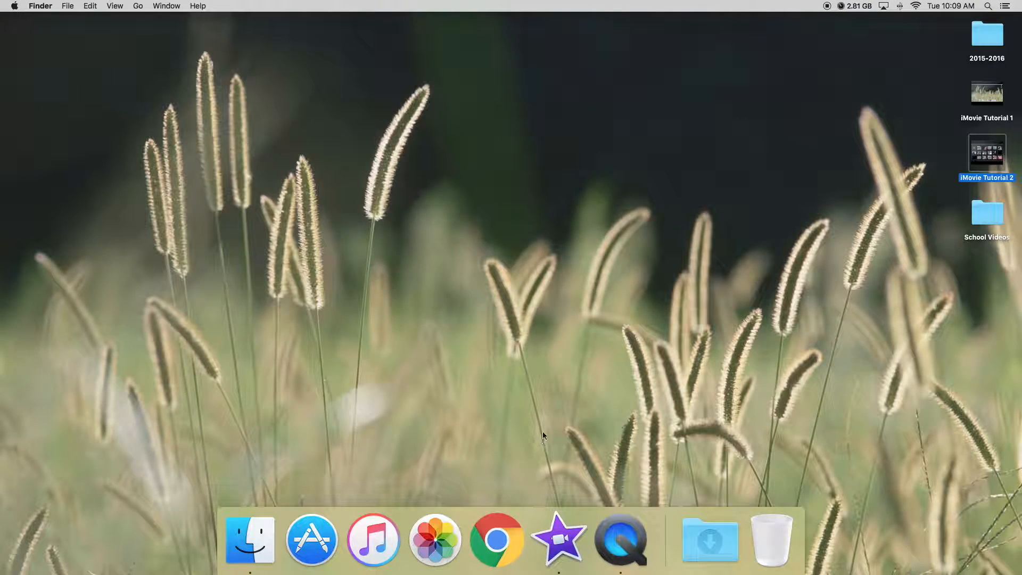
- Switch to Chrome and search Google Images for "new york giants wallpaper"
click(495, 532)
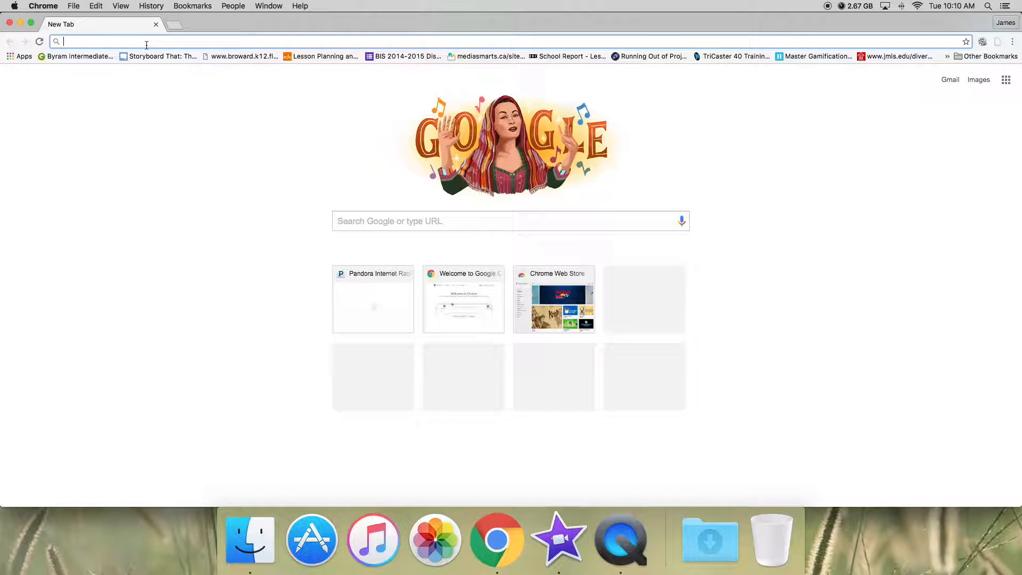
click(384, 220)
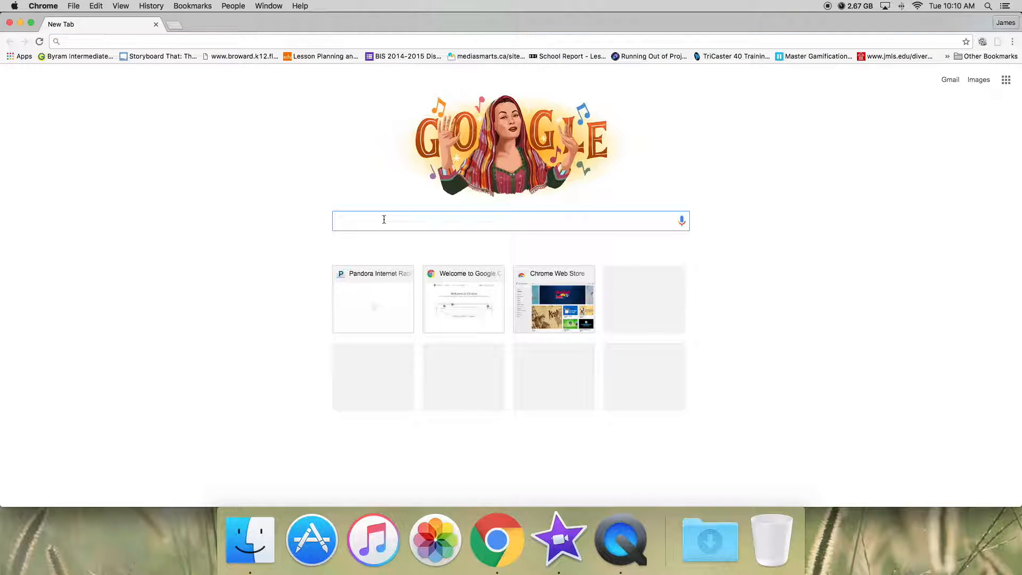
text(new)
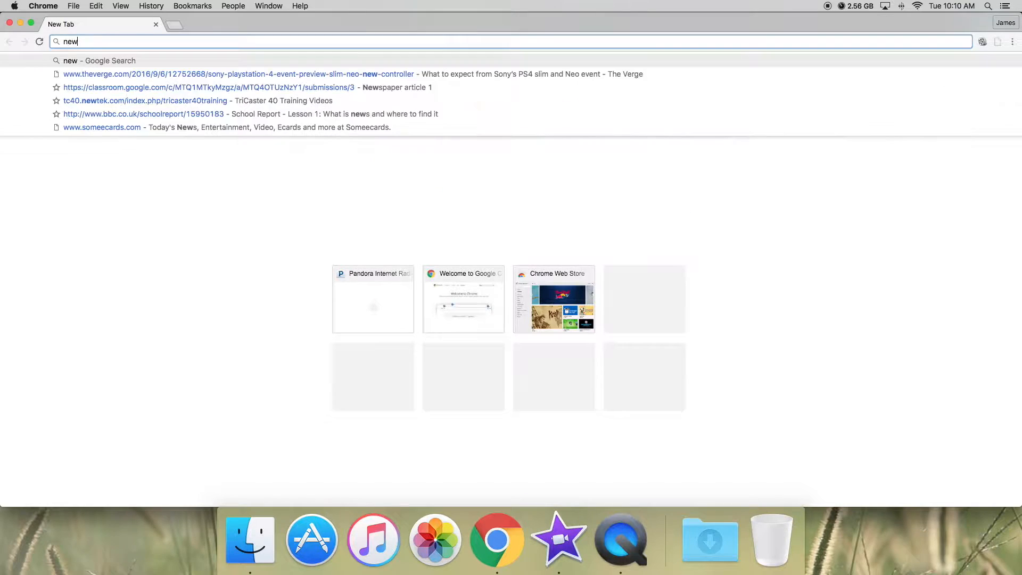
text( york giants)
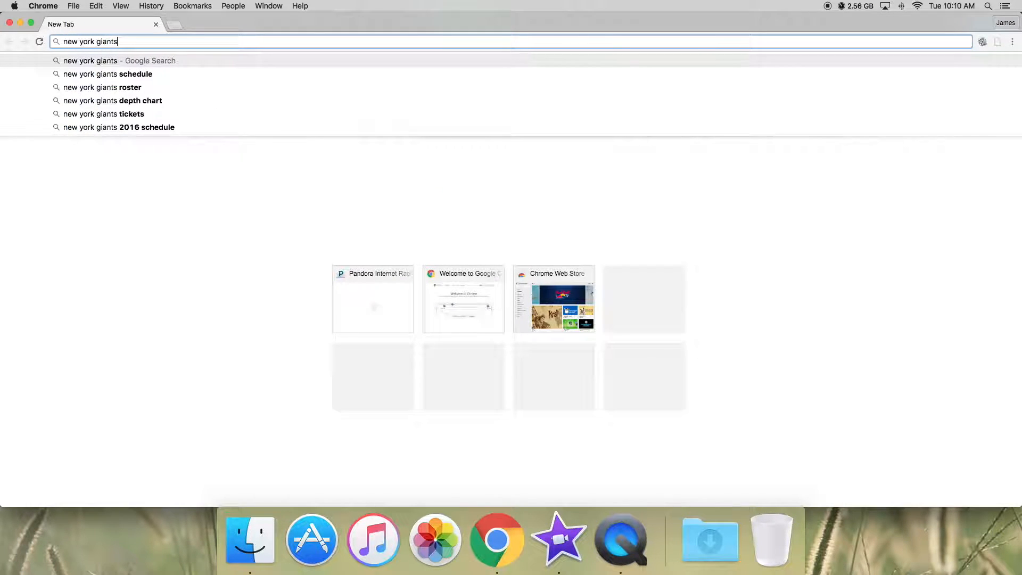
text( wallpaper)
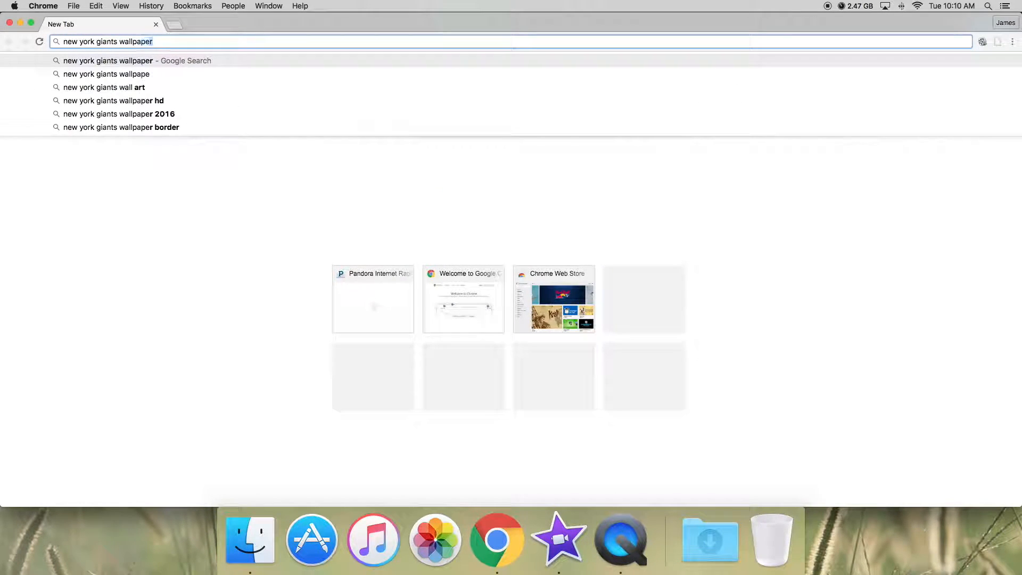
key(Return)
click(110, 111)
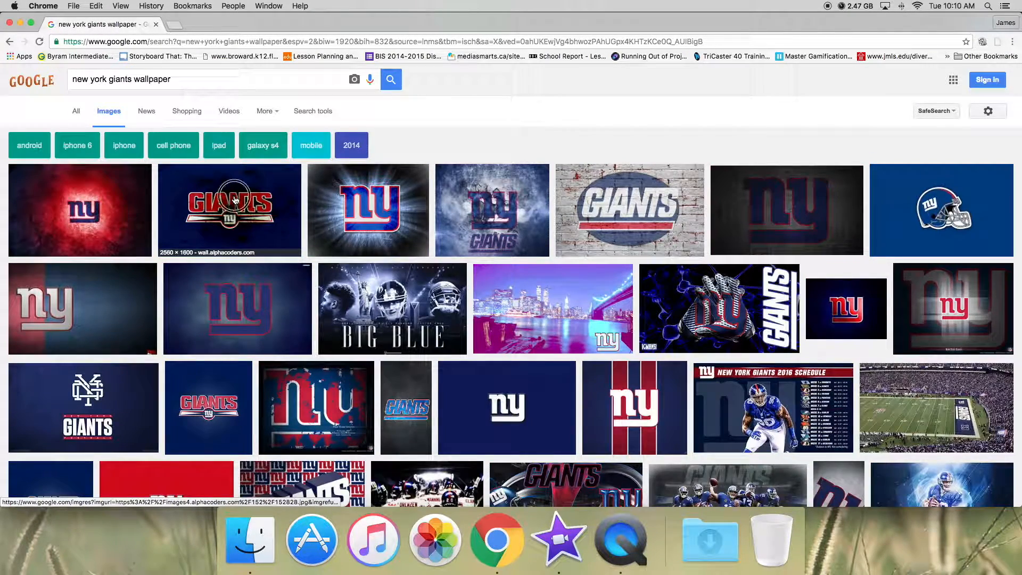
- Save the dark blue wallpaper with the red Giants lettering to the Desktop as a JPEG image named Giants
click(235, 200)
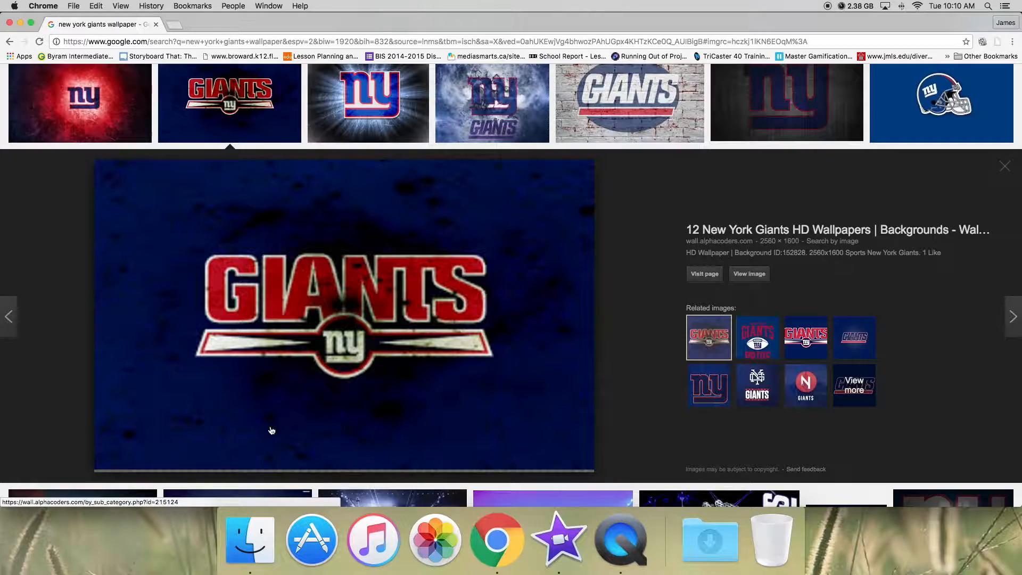
scroll(278, 423, up, 1)
scroll(346, 404, down, 2)
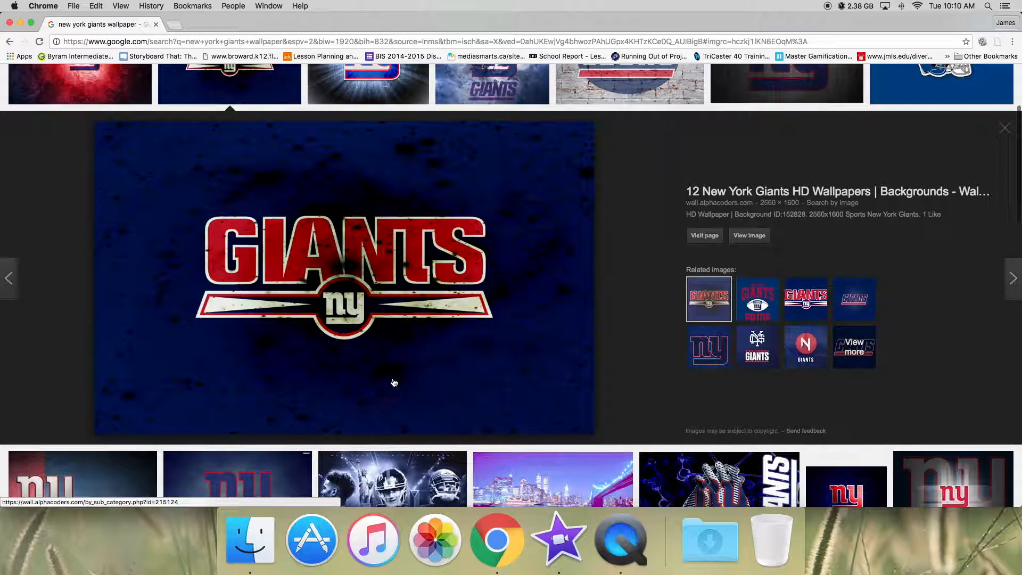
right_click(408, 341)
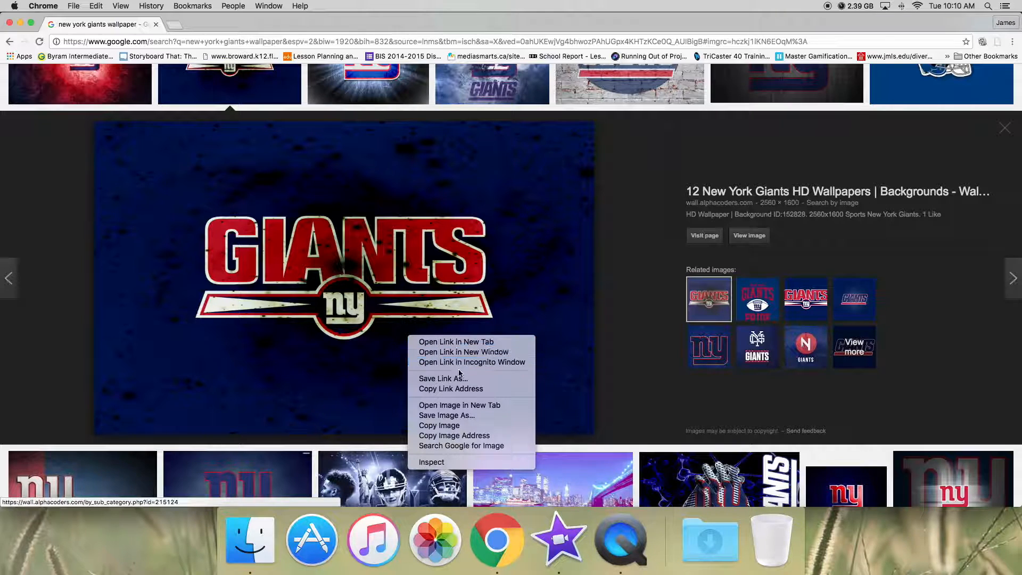
click(447, 415)
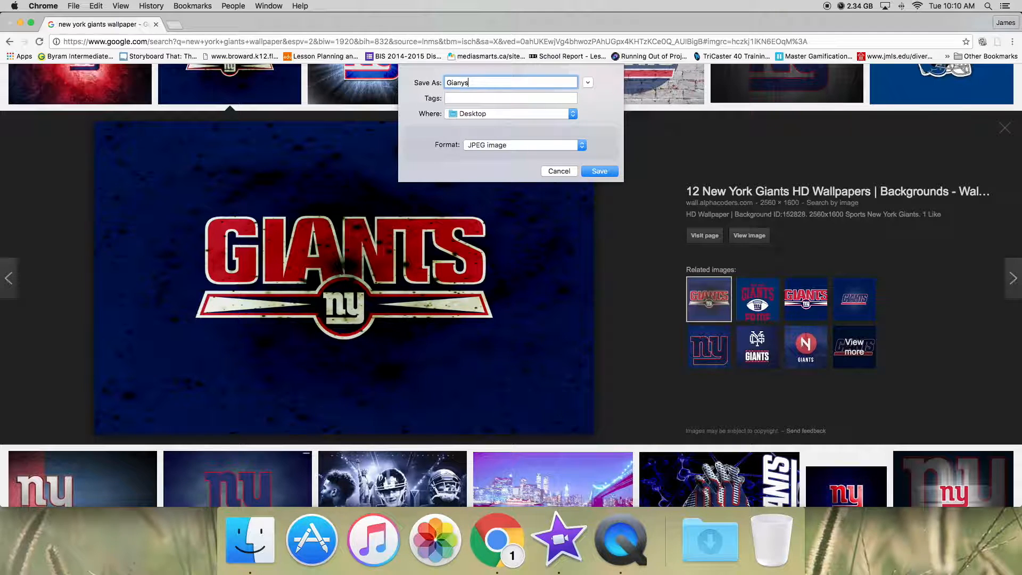
text(Giants)
key(Return)
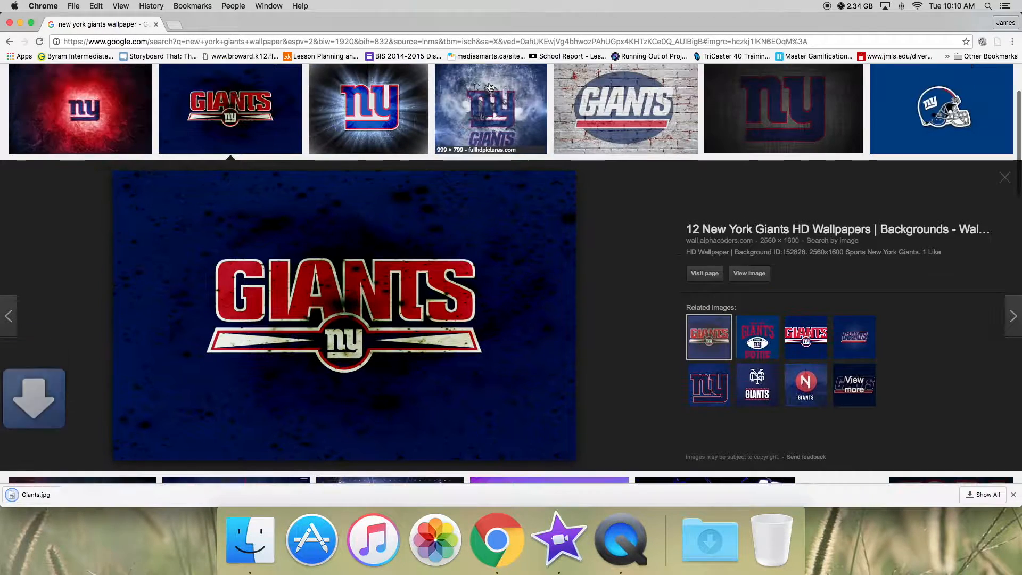
- Close the browser window, add Giants.jpg from the Desktop to the start of the iMovie timeline, and remove it again
click(9, 22)
click(980, 101)
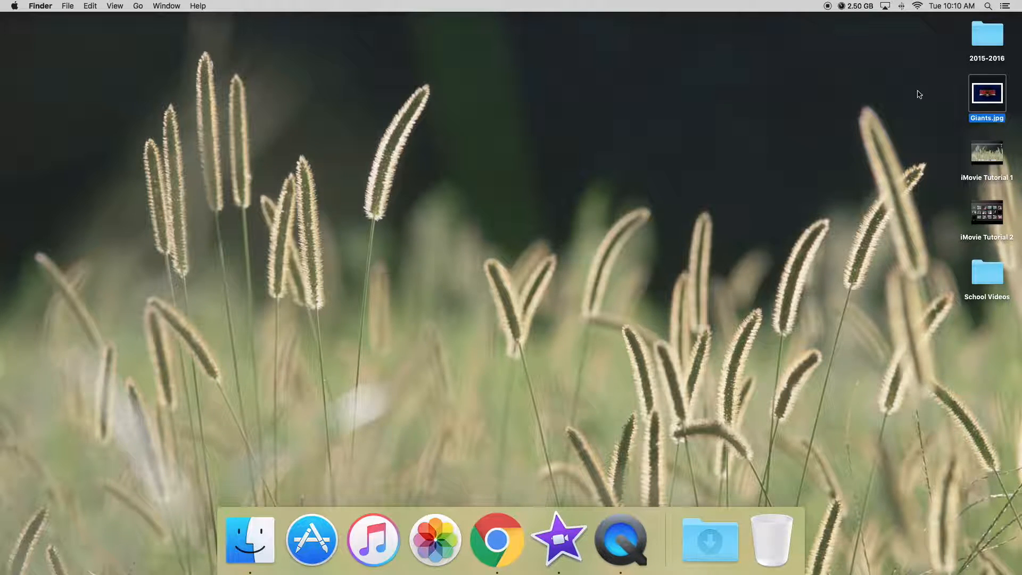
drag(975, 100, 418, 124)
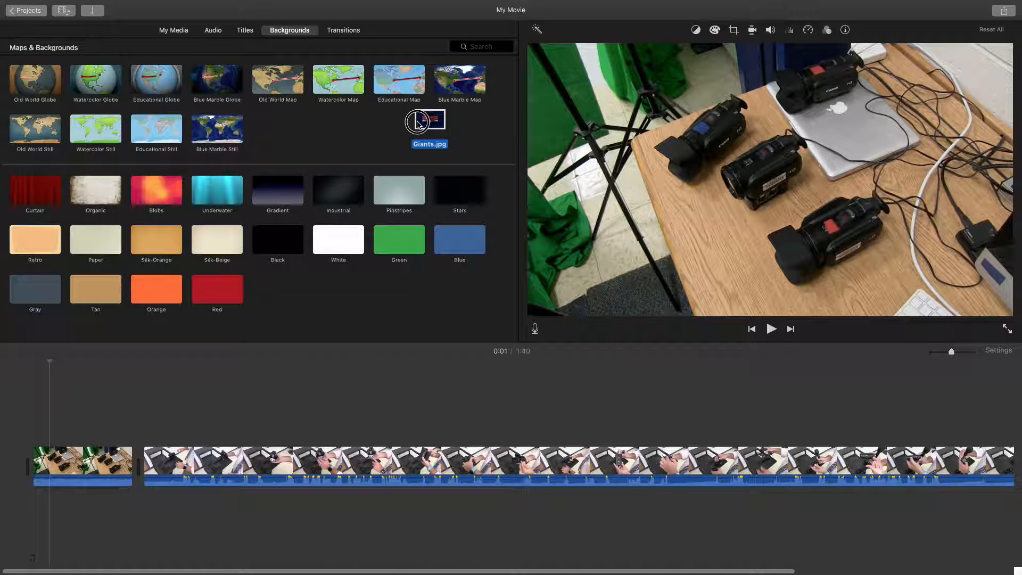
drag(417, 123, 29, 461)
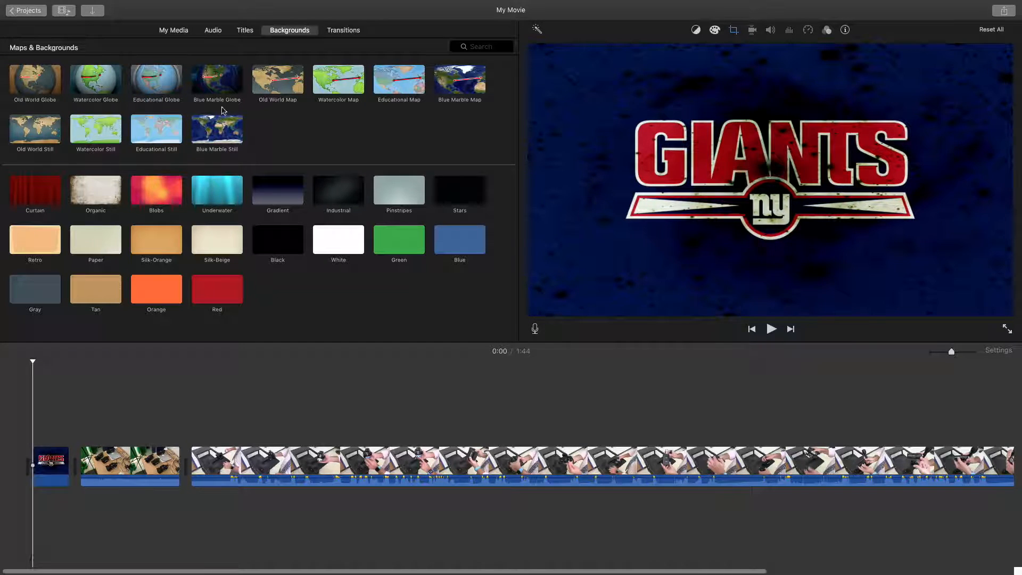
click(49, 465)
key(Delete)
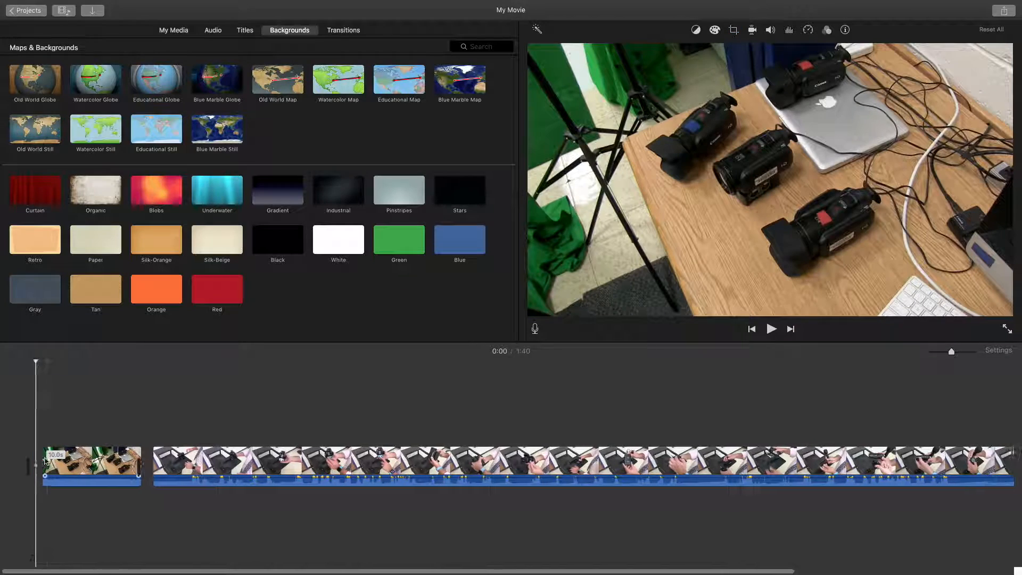
- Place the Retro background at the start of the movie and overlay the Boogie Lights title on it
click(473, 189)
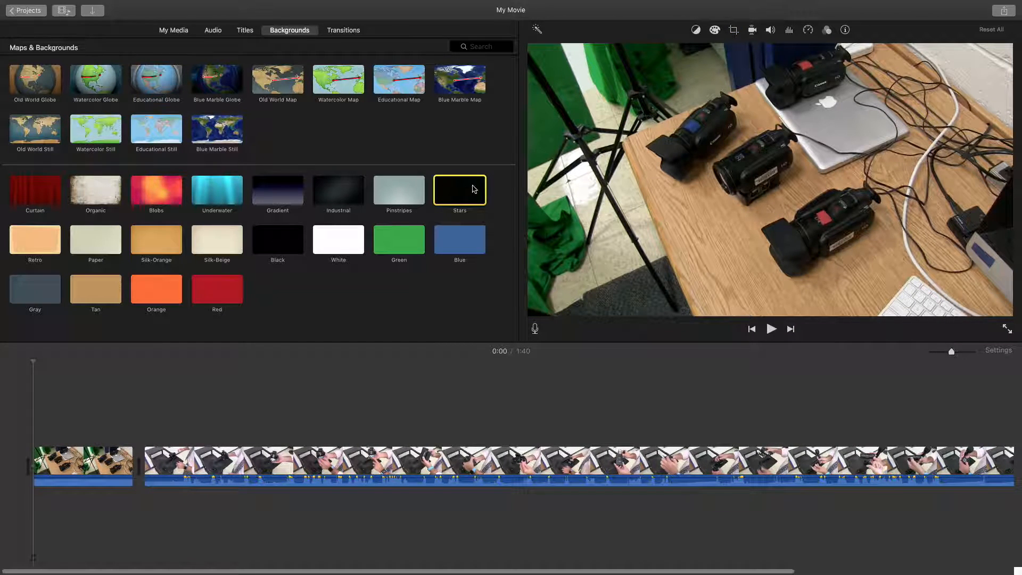
drag(30, 236, 33, 464)
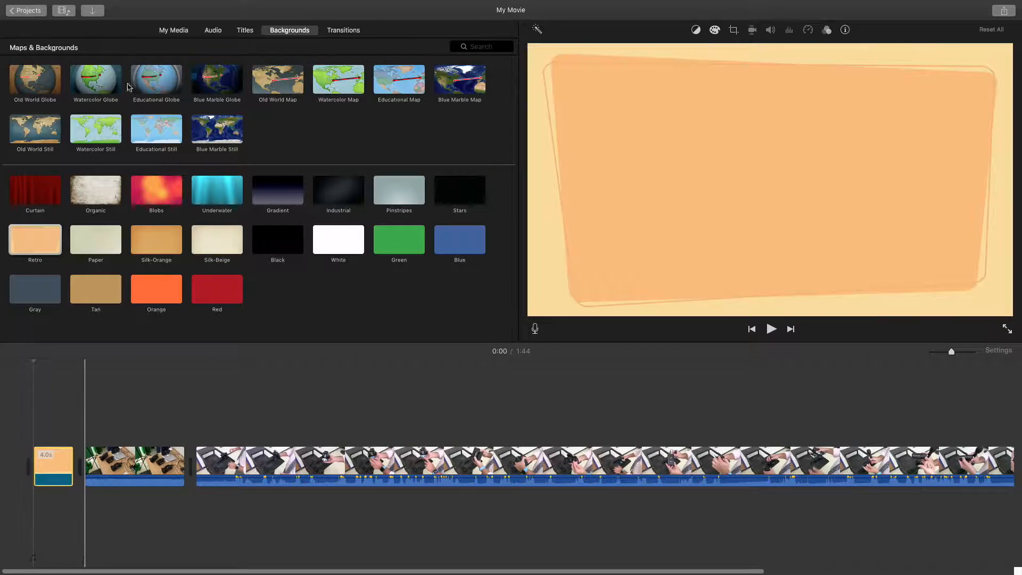
click(242, 31)
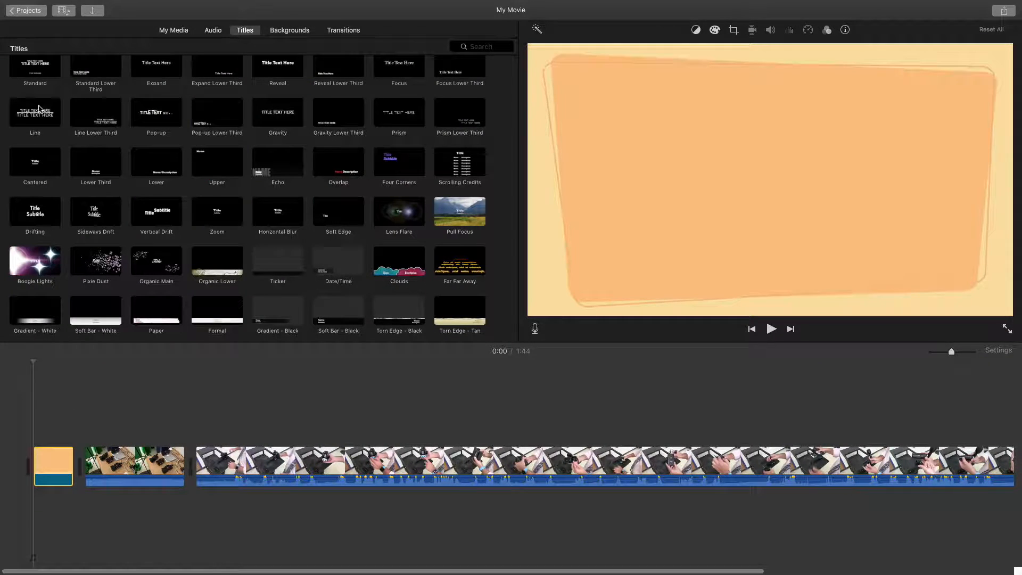
drag(33, 255, 30, 399)
click(33, 399)
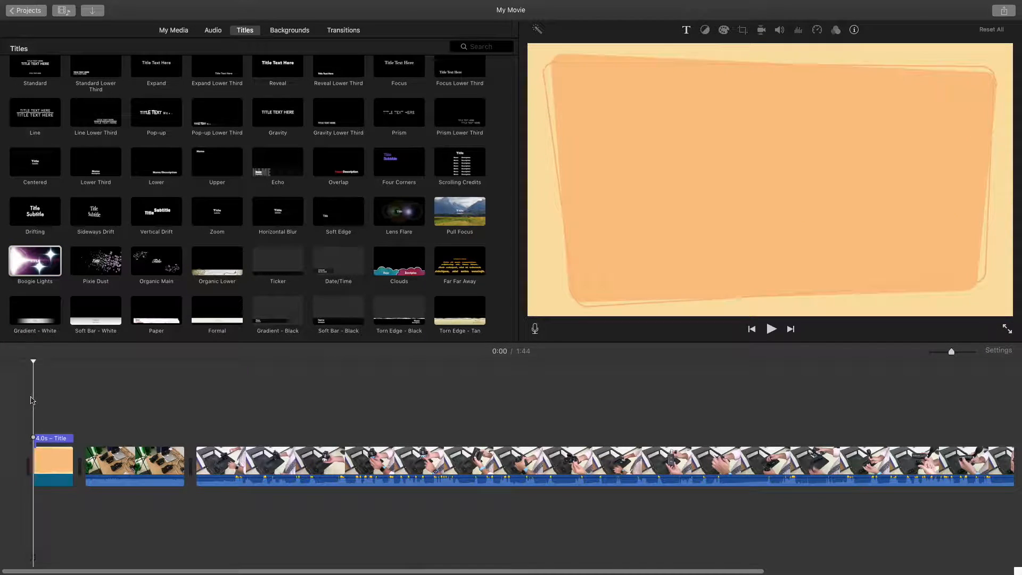
- Set the text of the opening title to MASS MEDIA and play the title through to the cameras clip
double_click(49, 439)
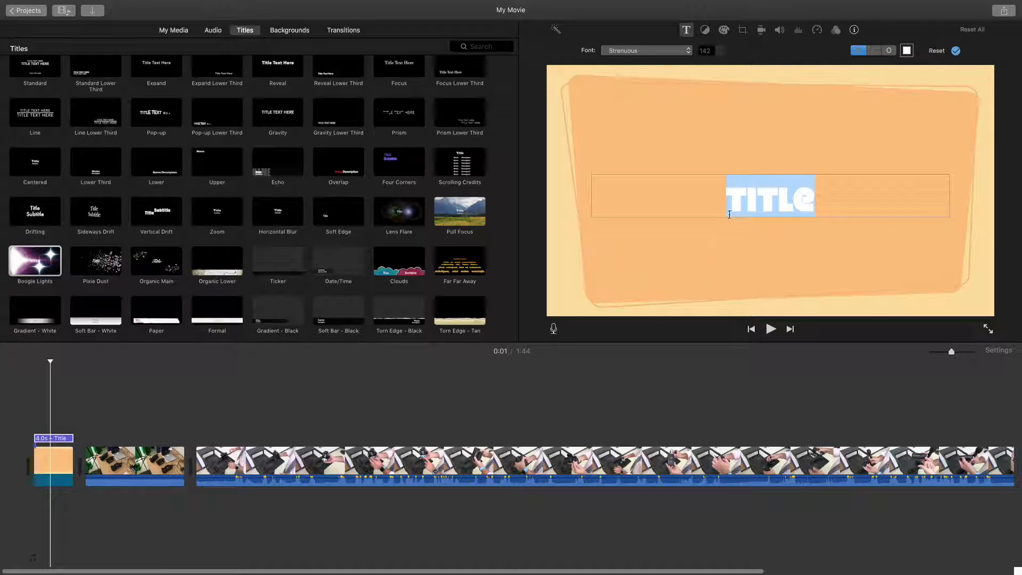
text(MASS MEDIA)
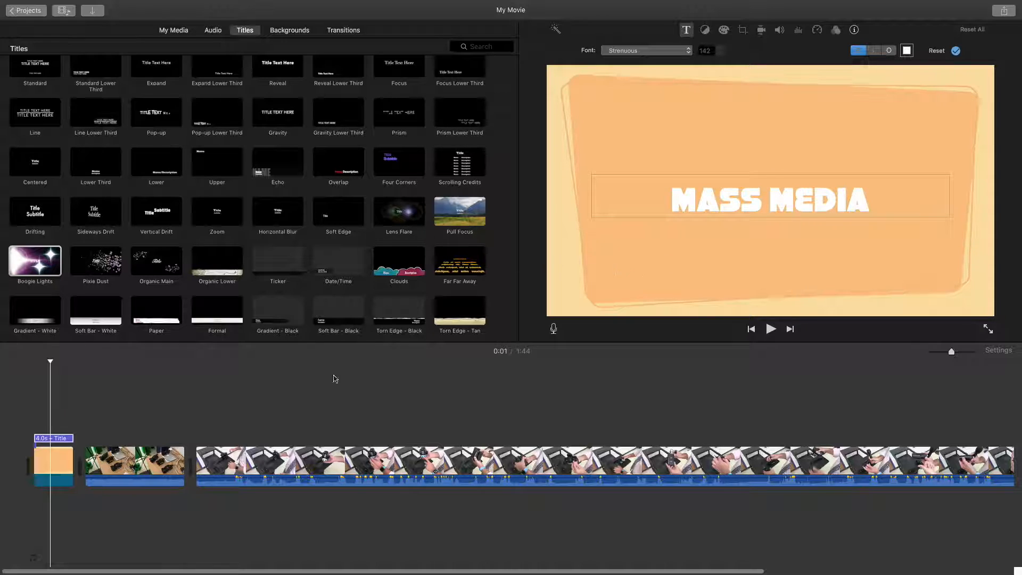
click(30, 427)
key(space)
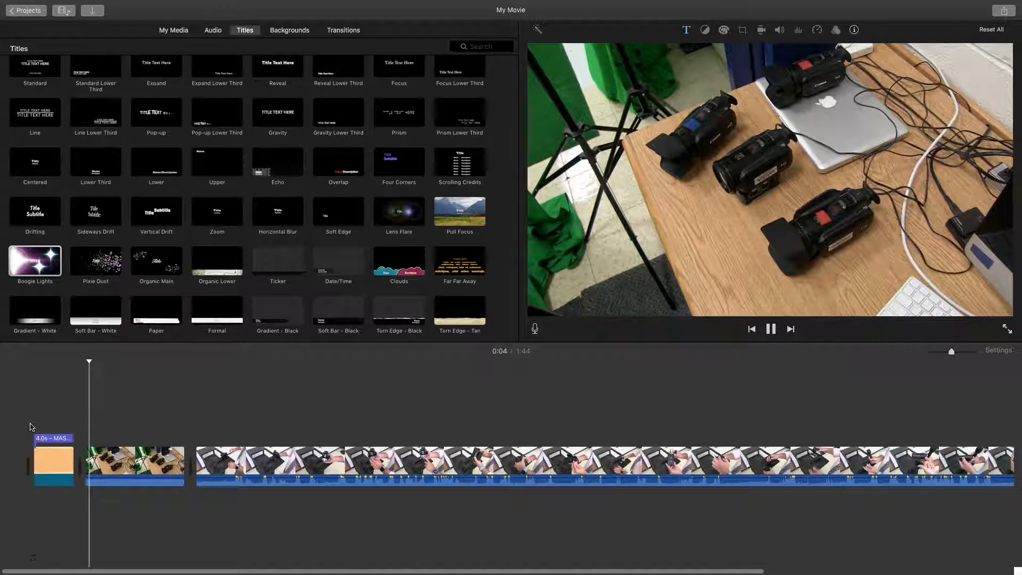
key(space)
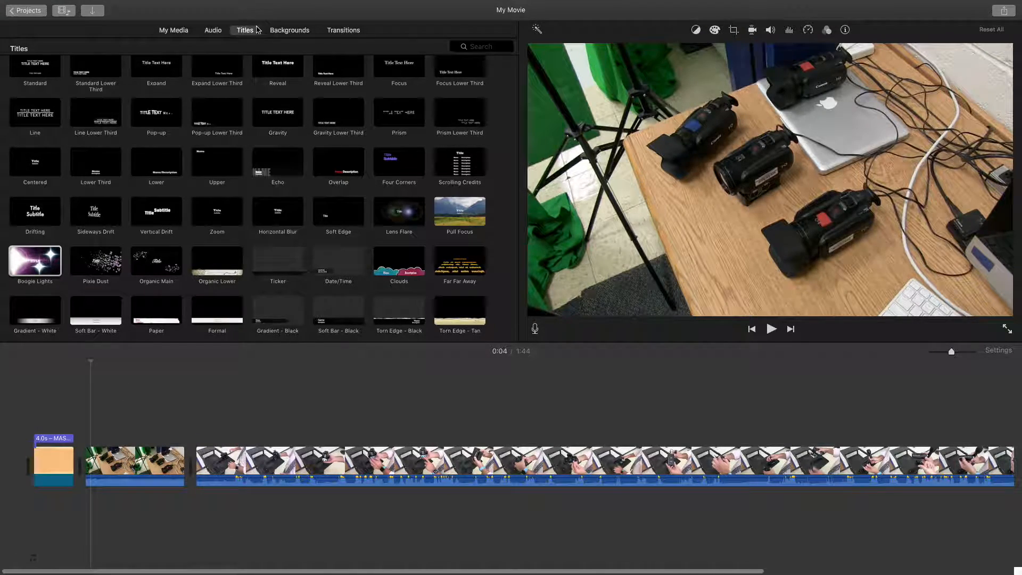
- Add the Cube transition between the cameras clip and the long equipment clip and preview it
click(347, 31)
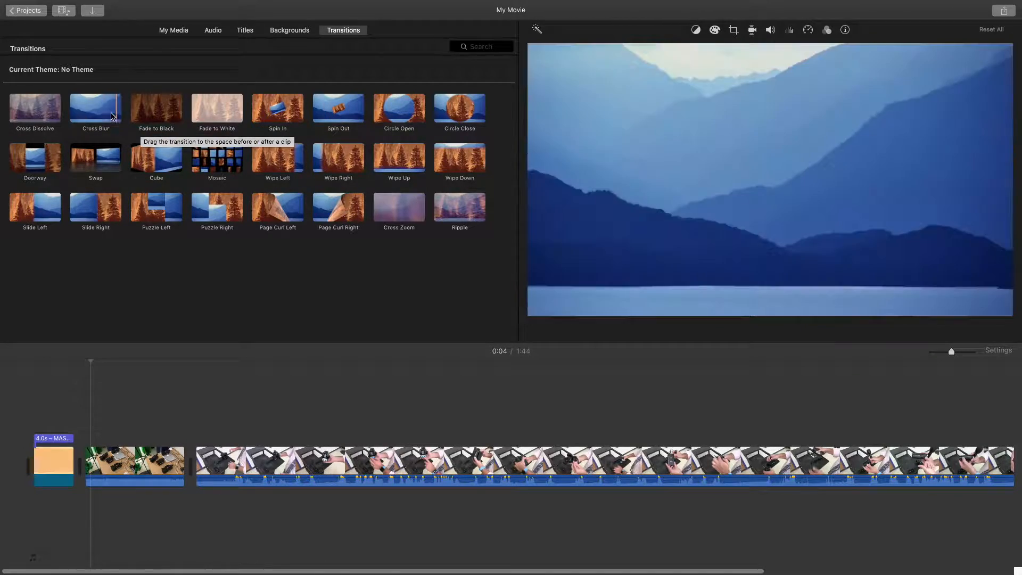
click(162, 159)
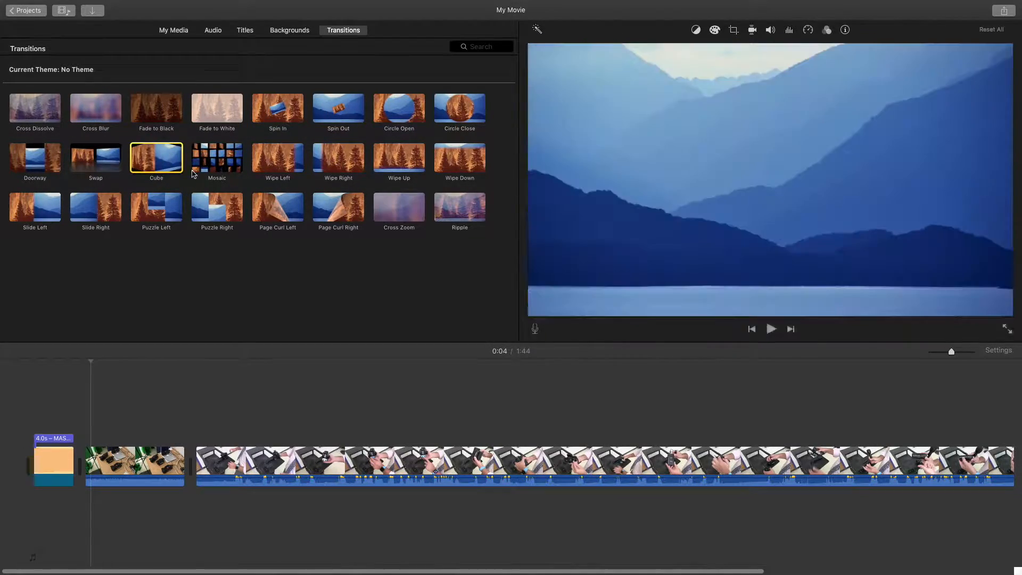
drag(165, 155, 178, 464)
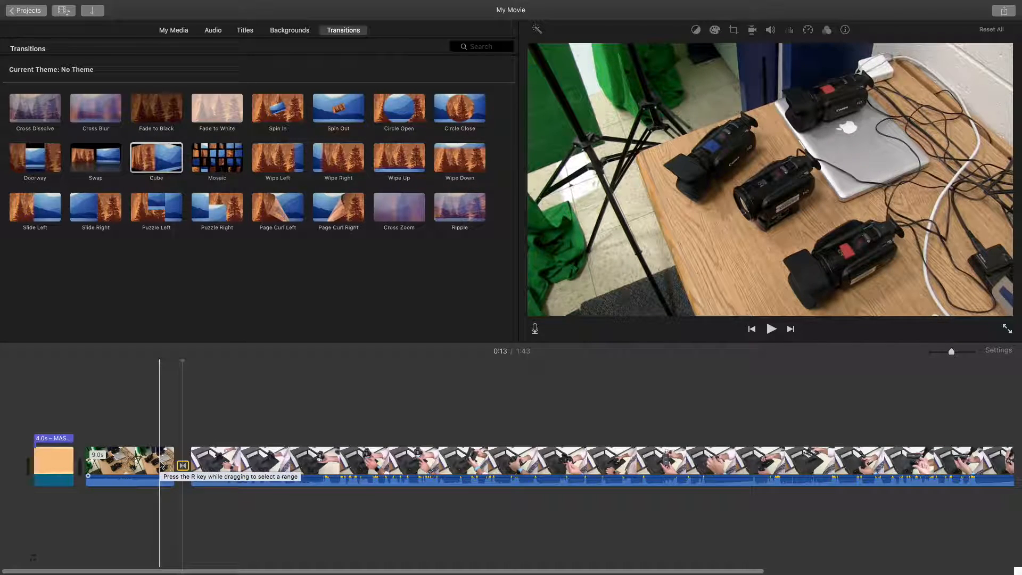
key(space)
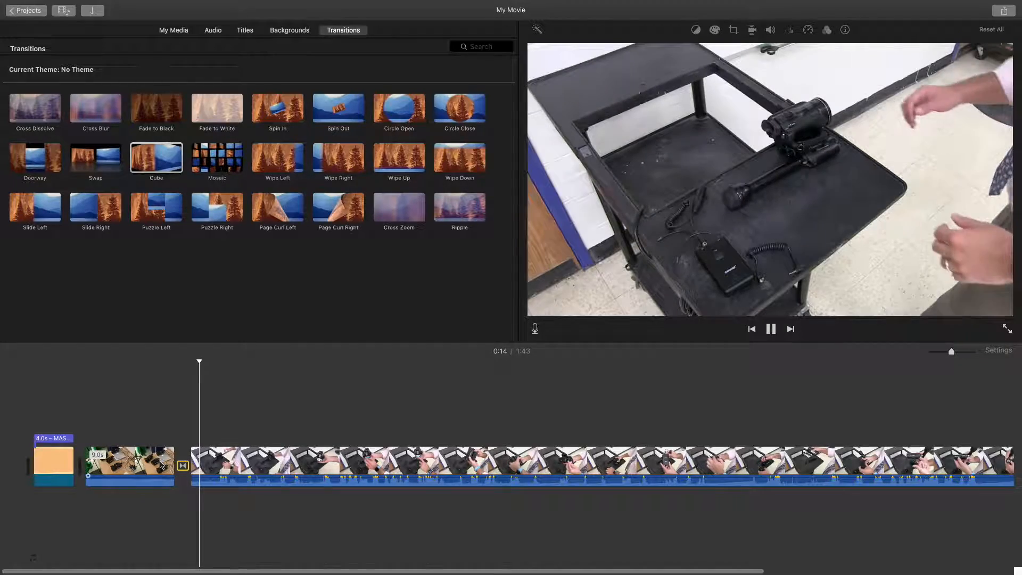
key(space)
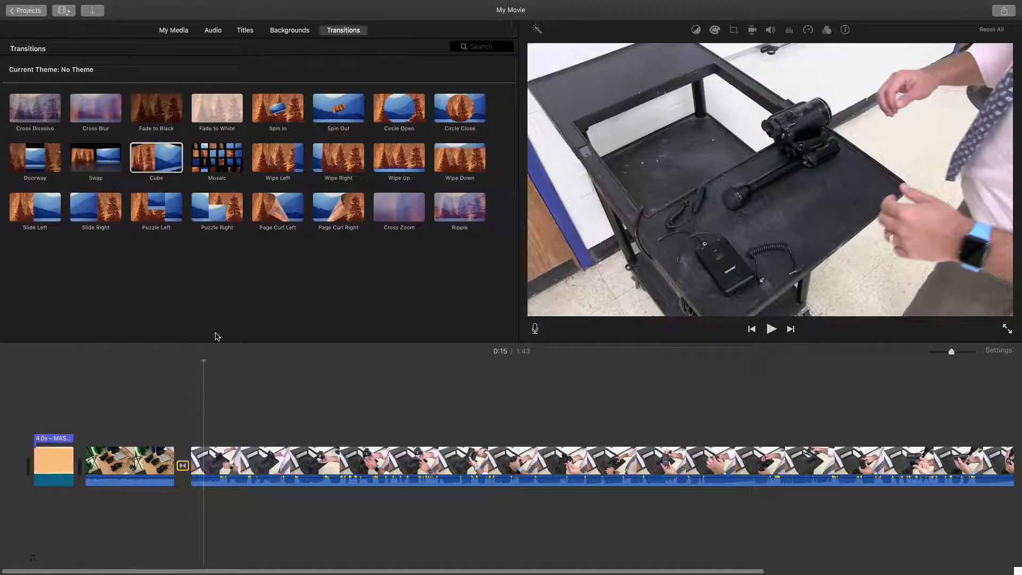
- Remove the Cube transition between the cameras clip and the long equipment clip
click(145, 416)
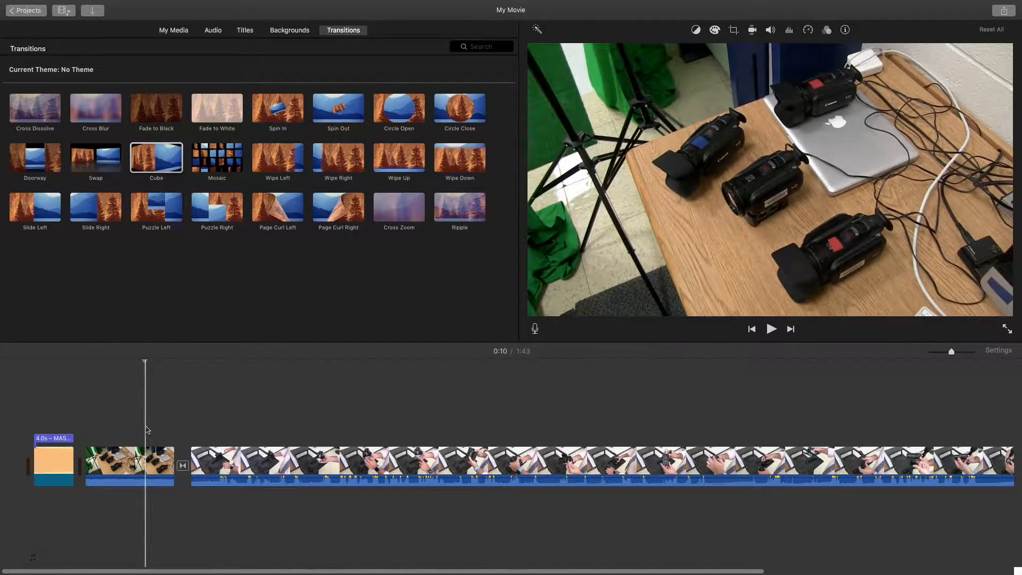
click(182, 465)
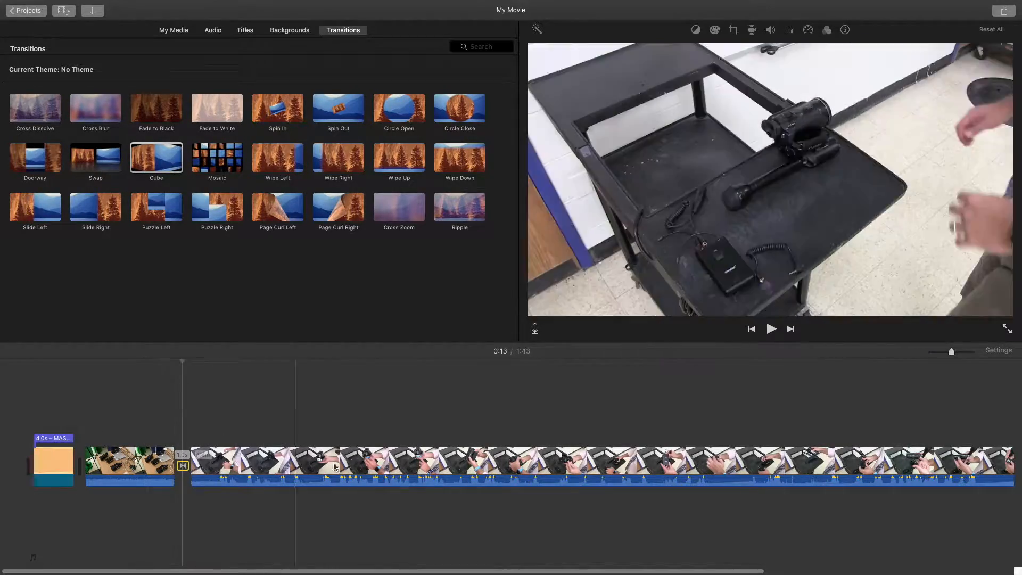
scroll(367, 458, right, 2)
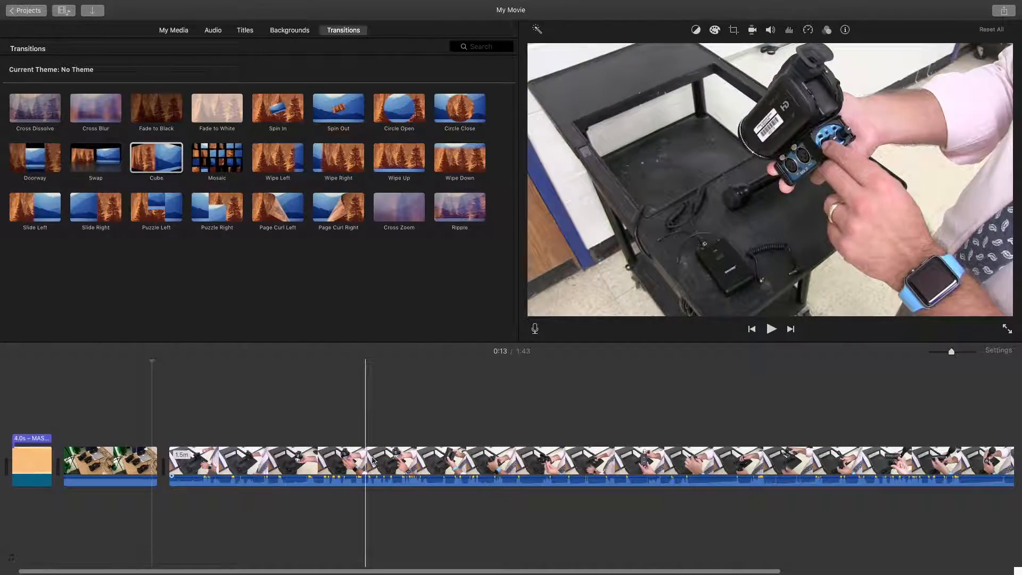
scroll(296, 436, left, 2)
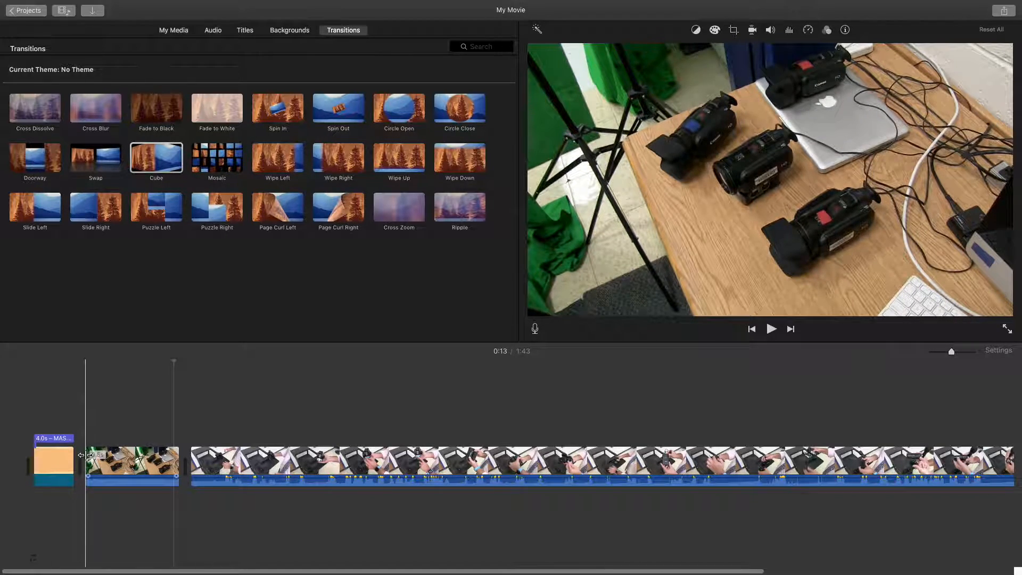
- Trim the start of the cameras clip to leave 7.0 s and shorten its end as well
drag(83, 455, 111, 455)
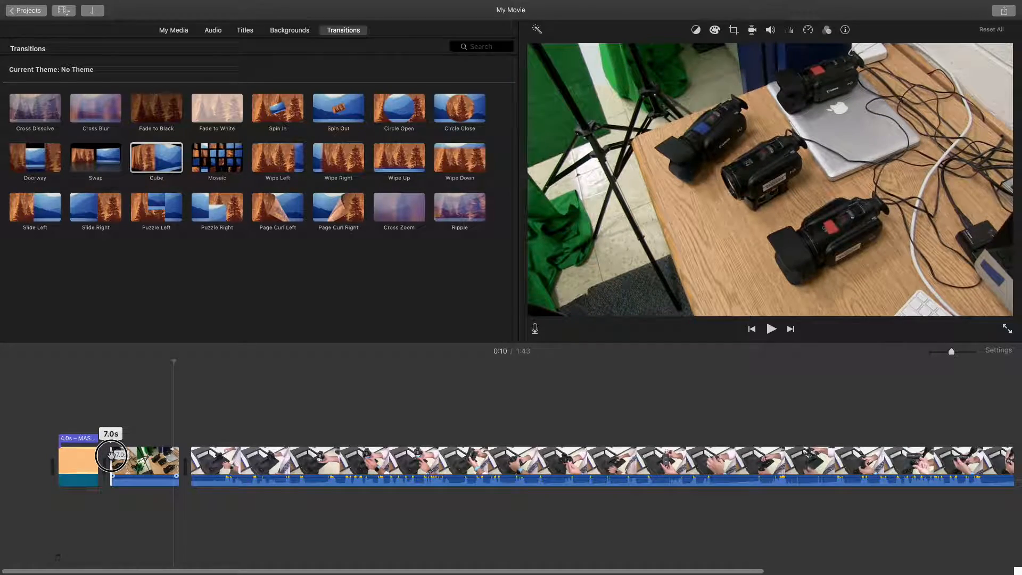
drag(178, 458, 152, 458)
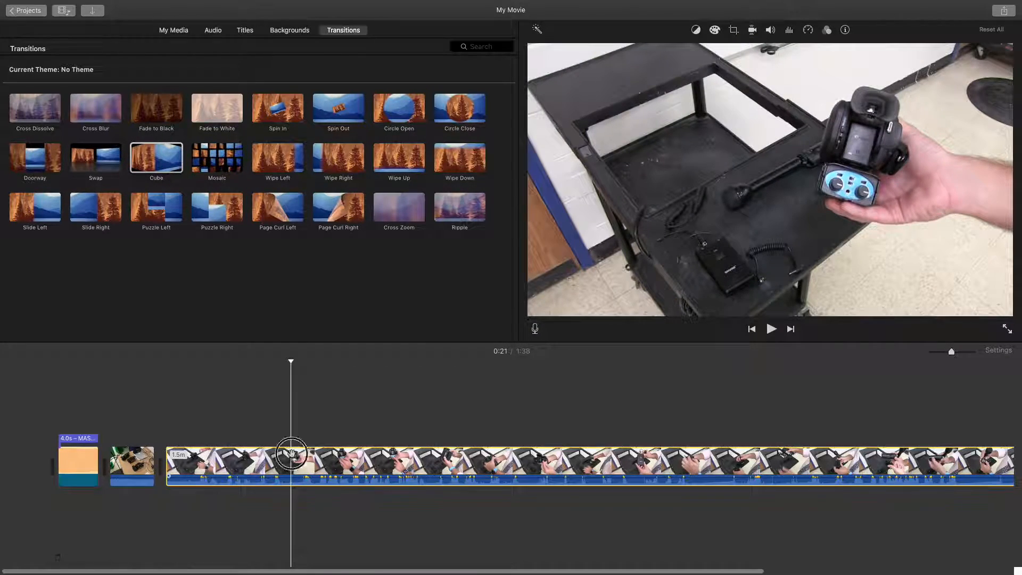
- Split the long equipment clip at 0:46 in the timeline
click(246, 430)
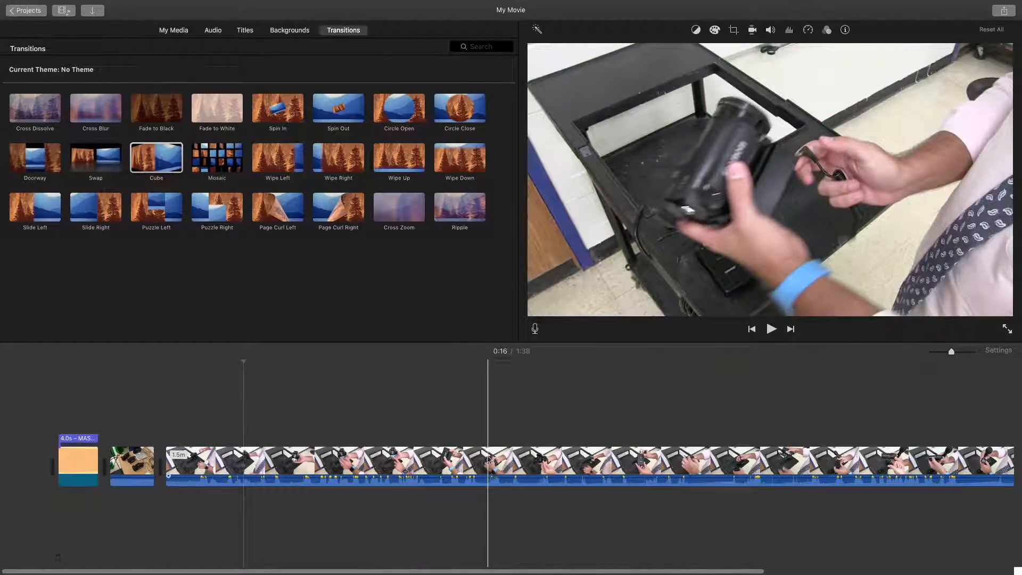
click(543, 458)
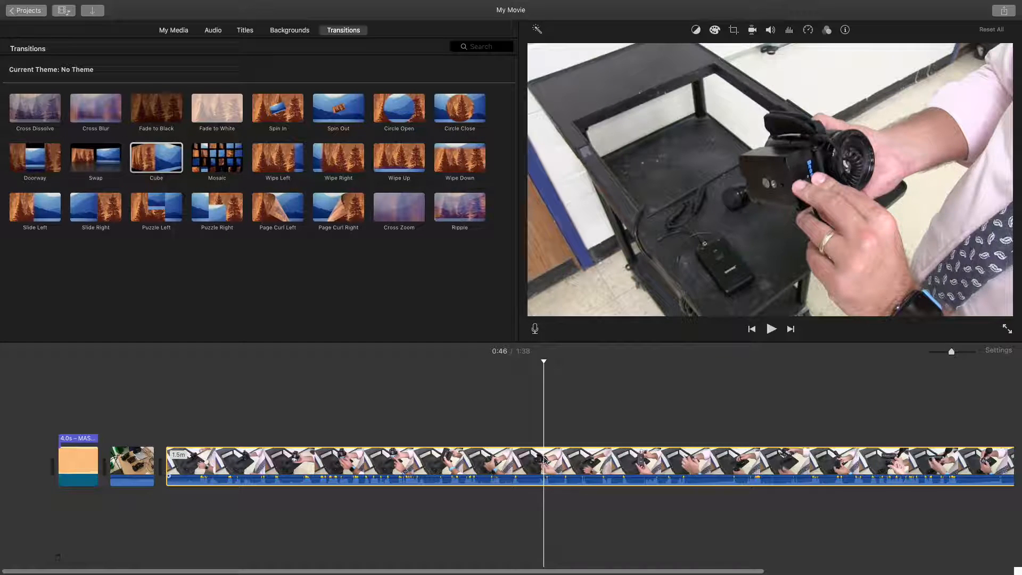
right_click(544, 459)
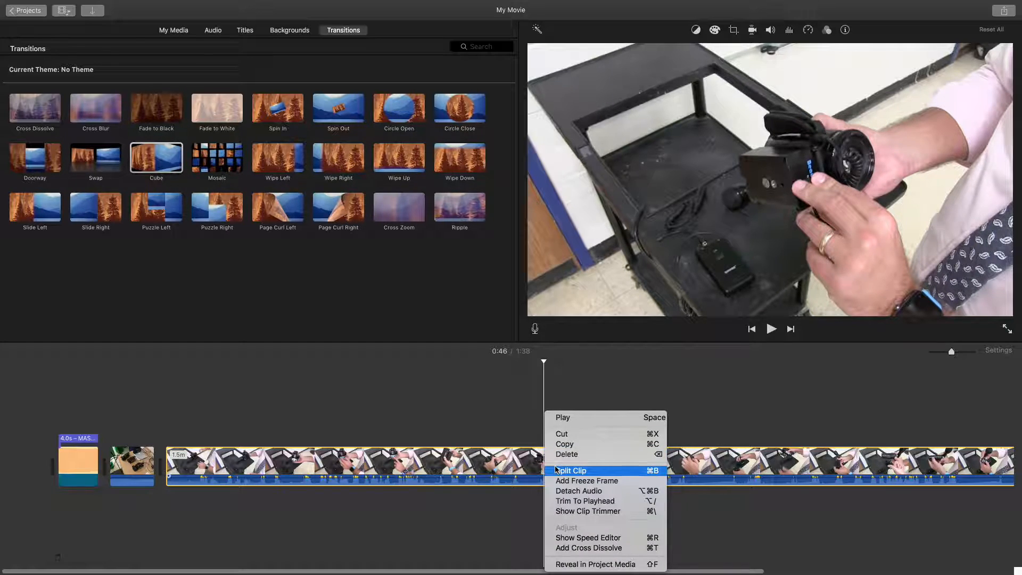
click(589, 471)
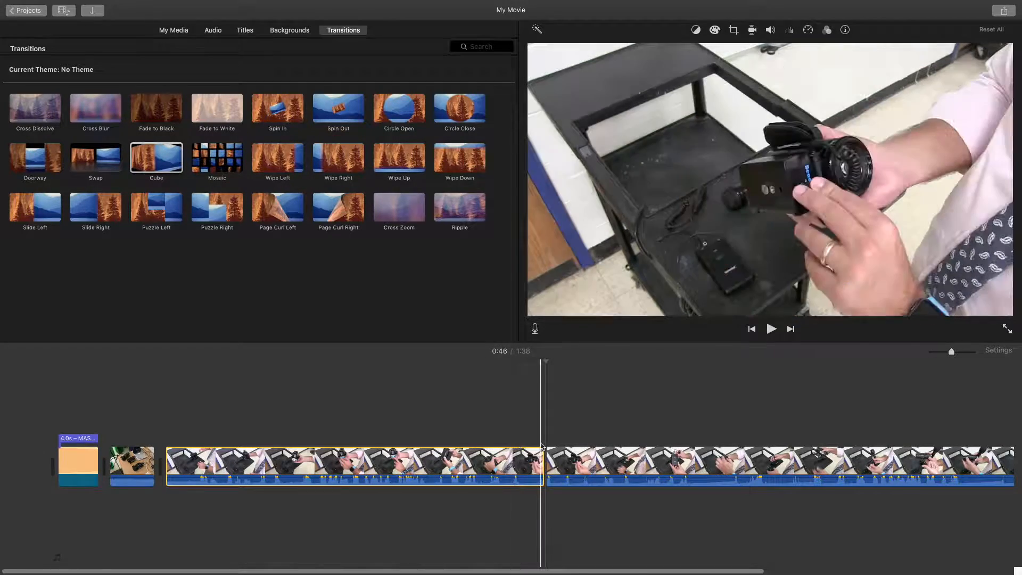
- Play across the split in the equipment clip and trim the footage on both sides of the cut
key(space)
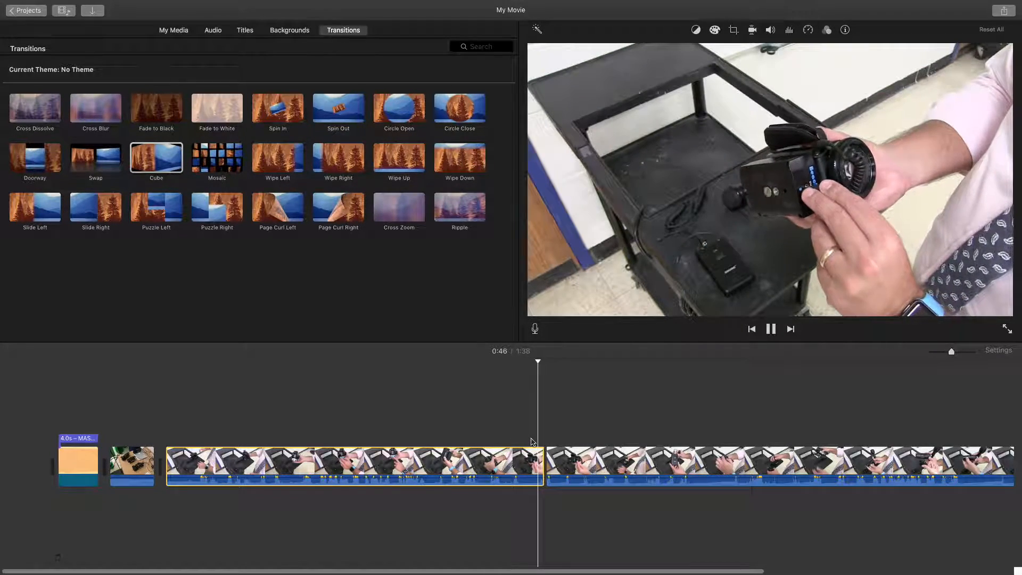
key(space)
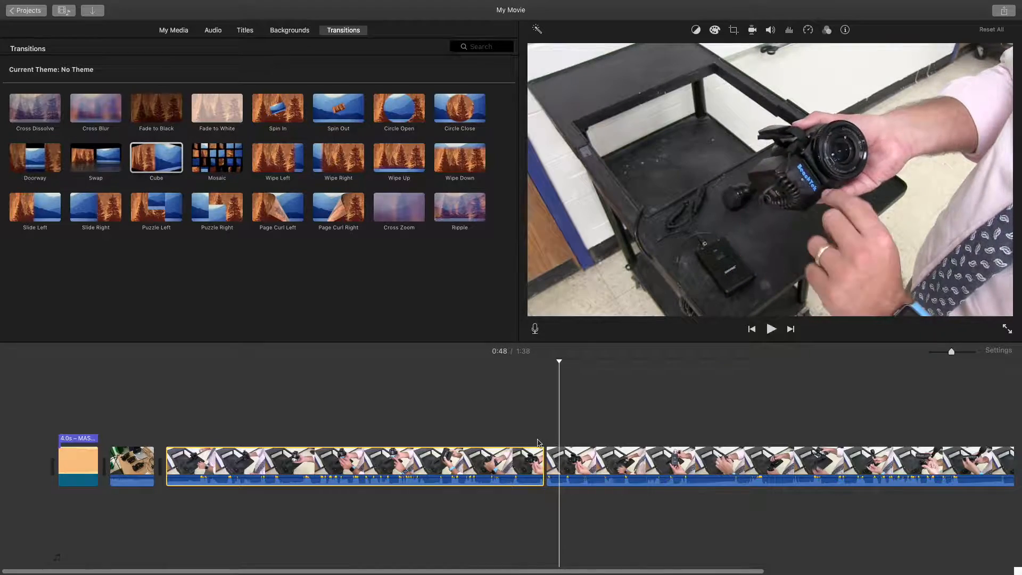
drag(543, 453, 523, 457)
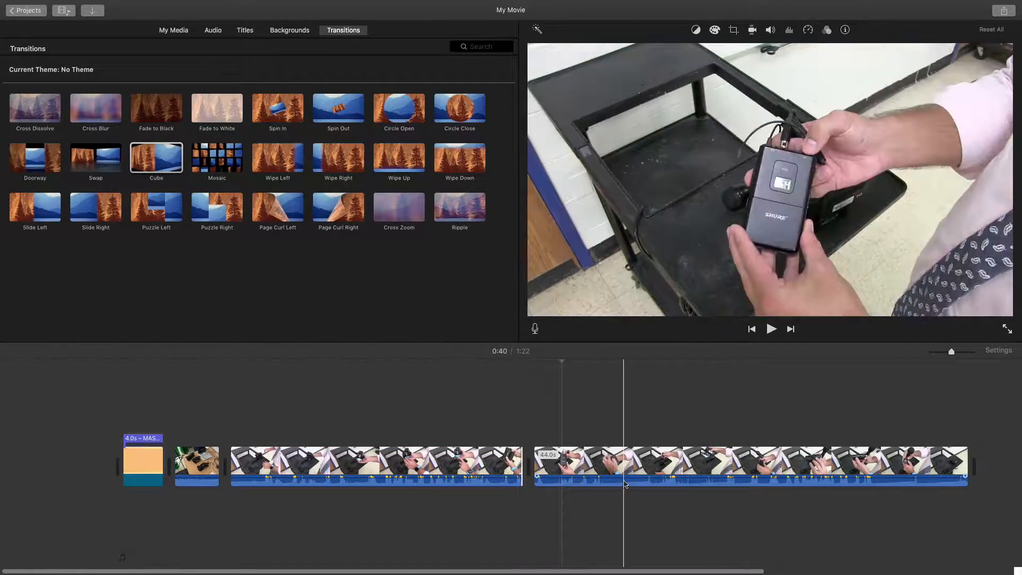
- Add the Cross Zoom transition between the two parts of the equipment clip and play it back
drag(399, 207, 525, 463)
key(space)
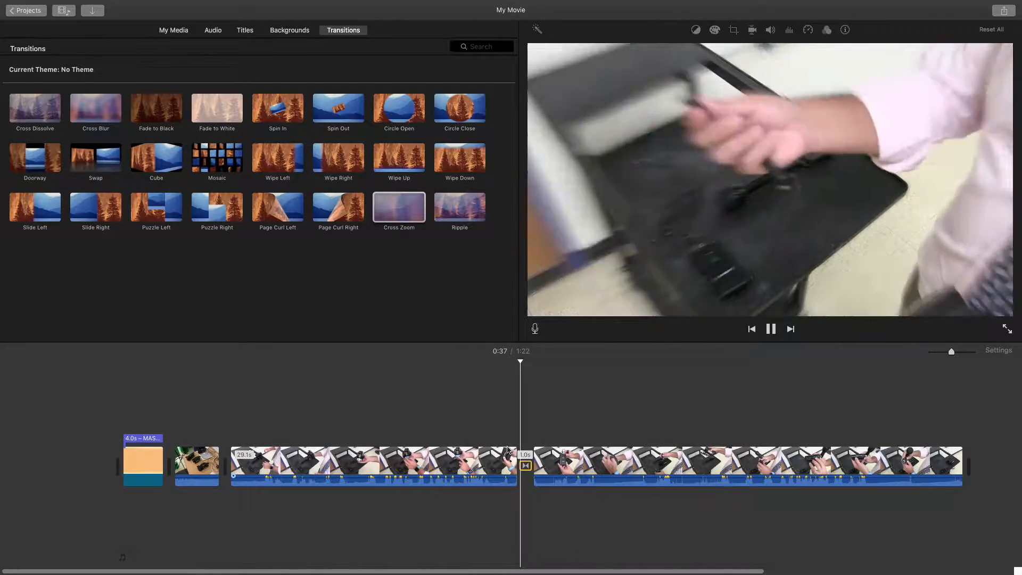
key(space)
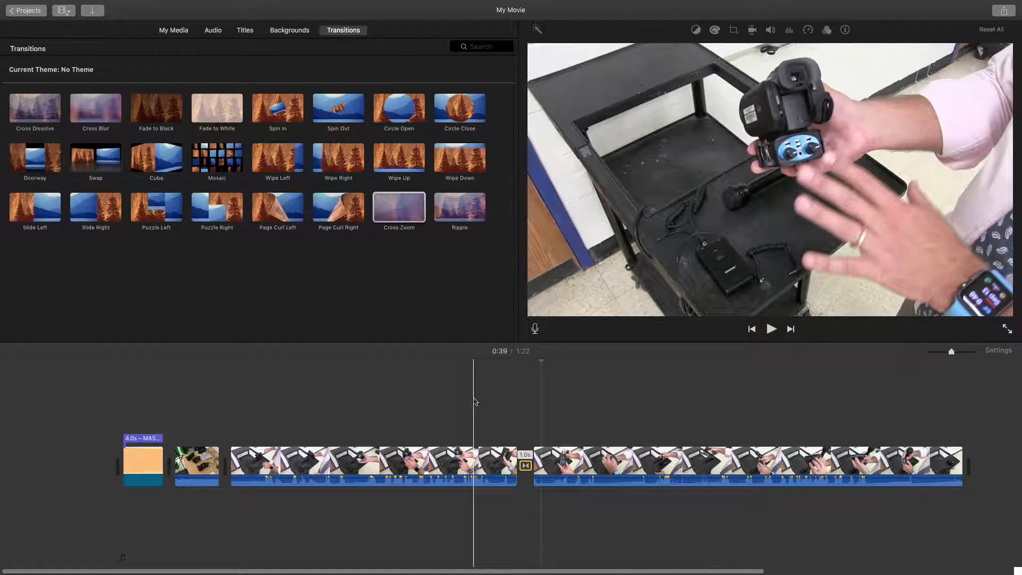
- Crop the second equipment clip to fill with a smaller frame around the hands holding the Shure transmitter
click(668, 426)
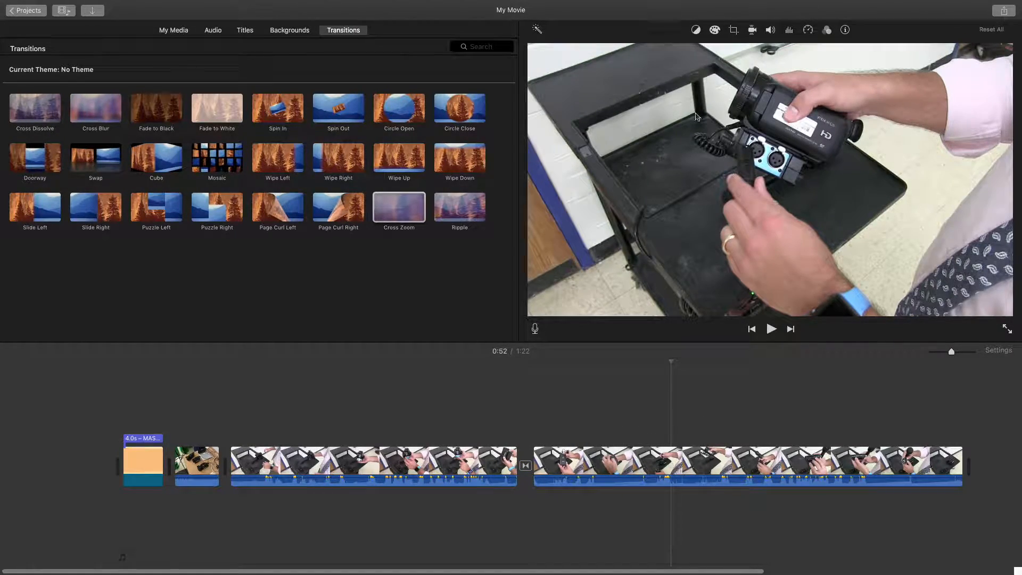
click(564, 456)
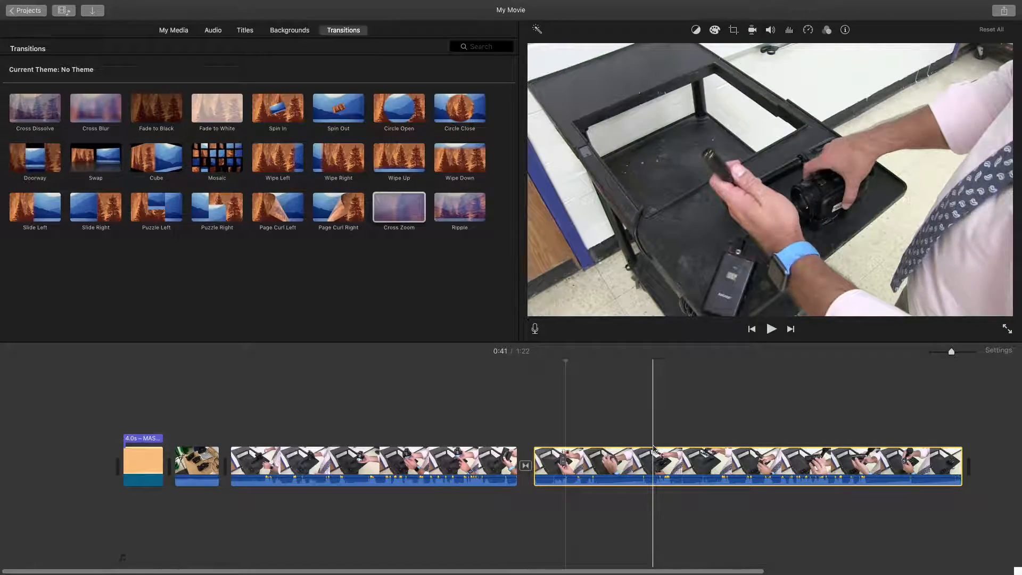
click(735, 32)
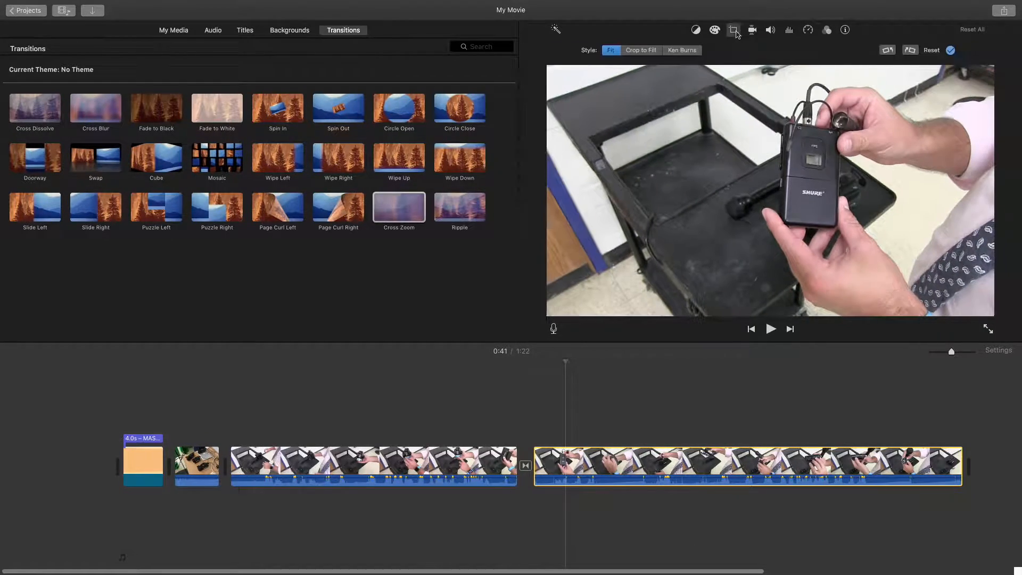
click(642, 53)
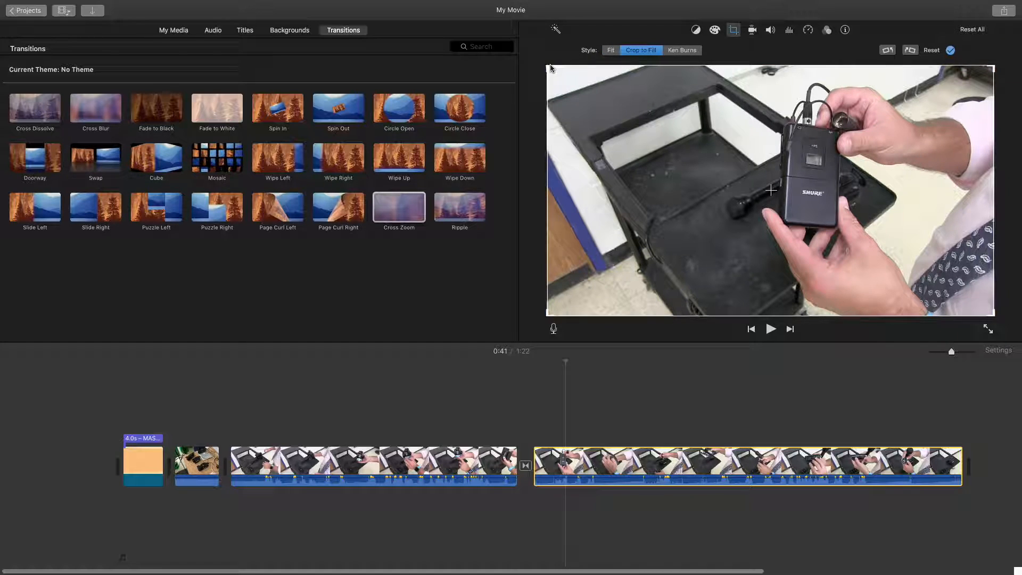
drag(548, 67, 702, 138)
drag(789, 212, 721, 146)
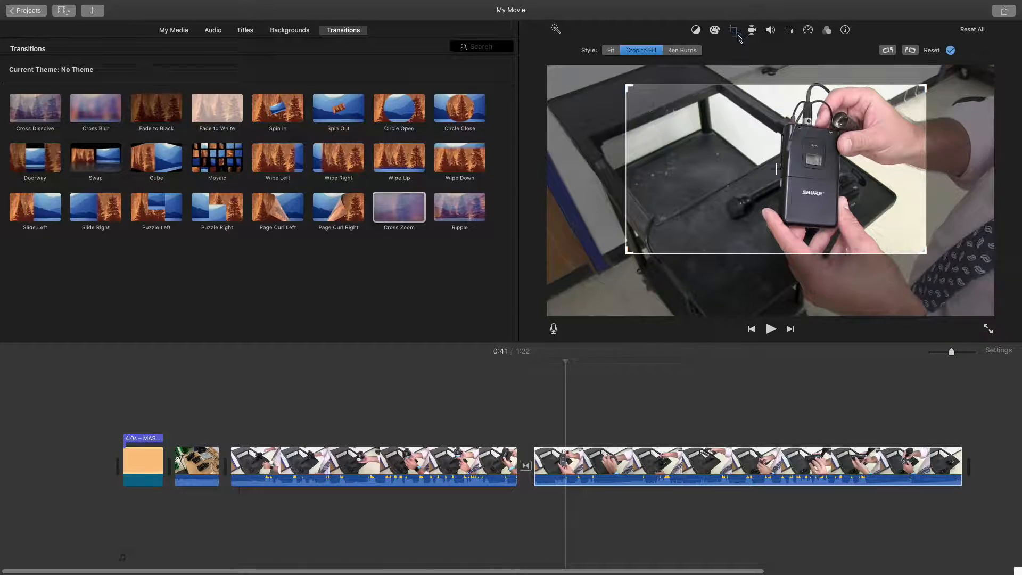
click(733, 30)
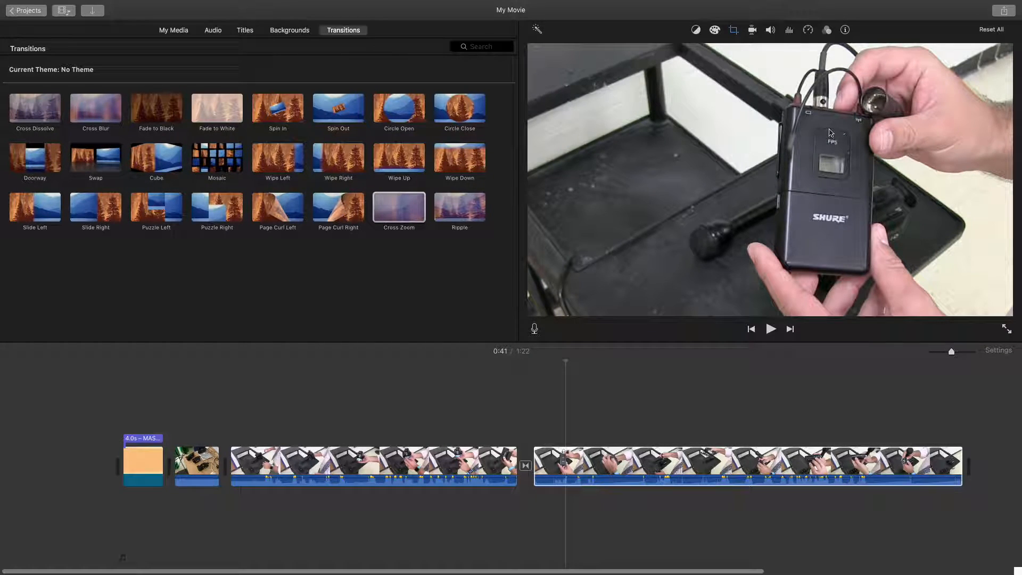
- Set the second equipment clip's speed to Fast at 2x and play part of it back
click(808, 30)
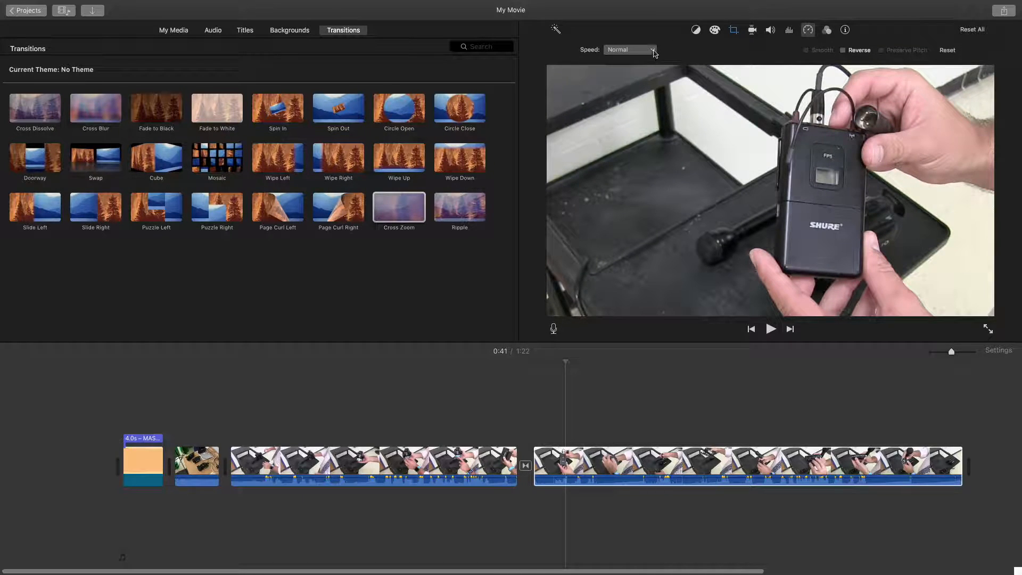
click(654, 50)
click(625, 80)
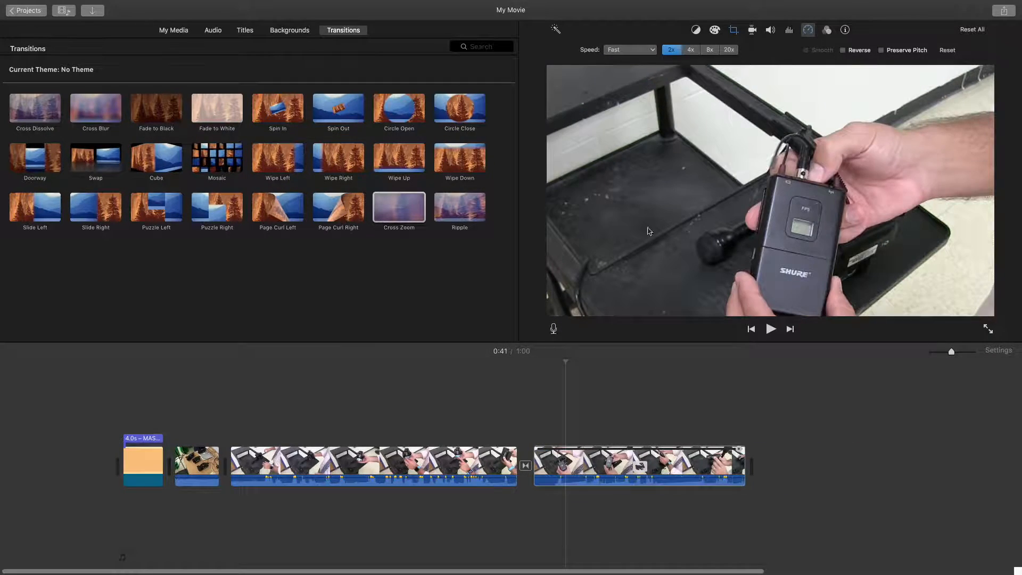
key(space)
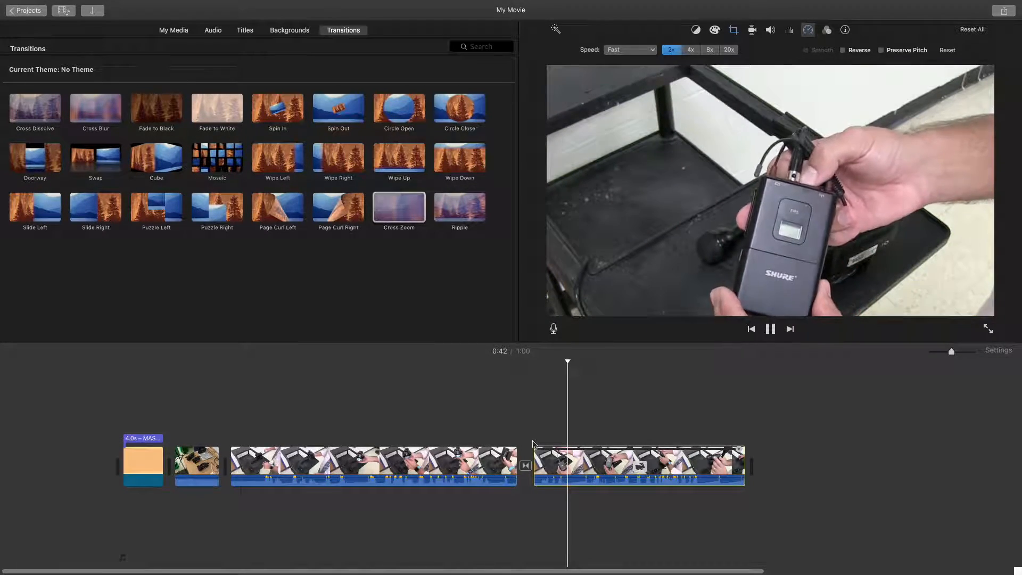
key(space)
- Increase the second equipment clip's speed to 4x and play part of it back
click(690, 49)
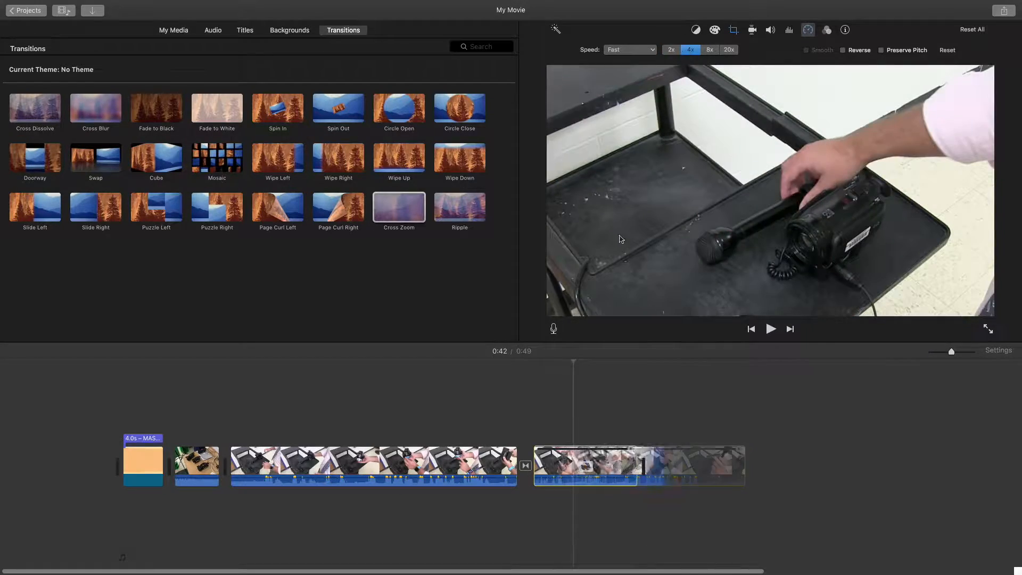
key(space)
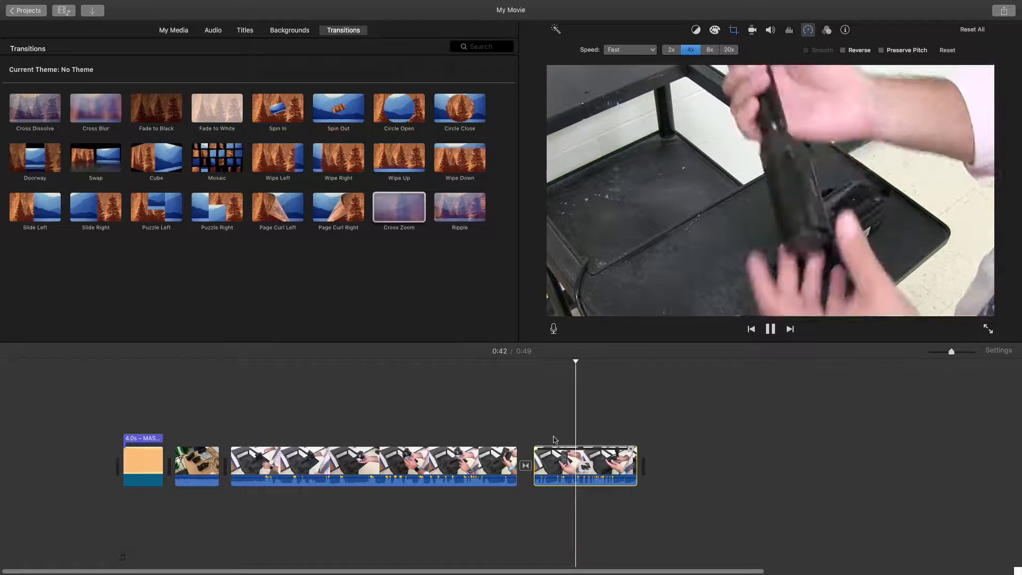
key(space)
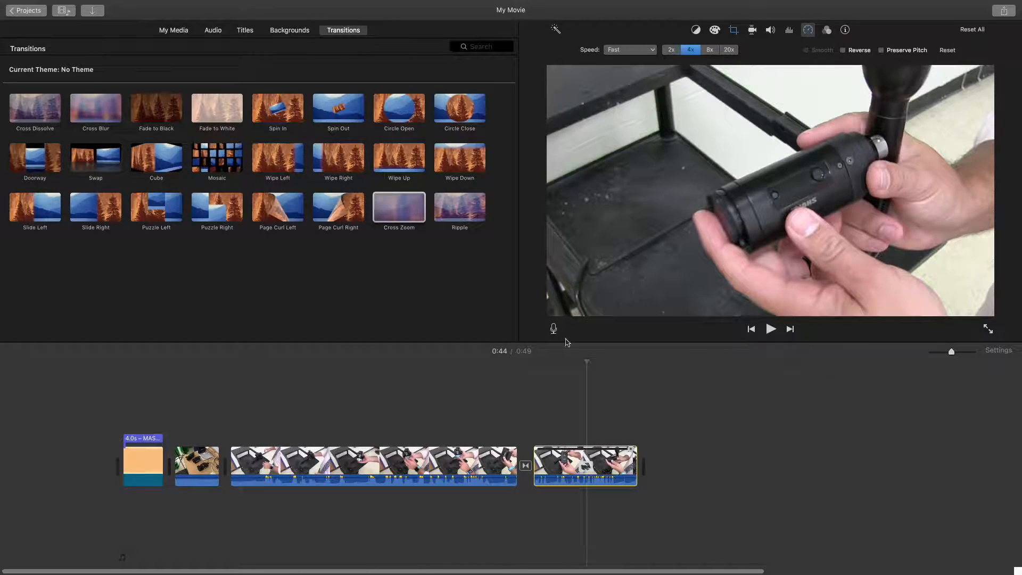
- Examine the available audio effects and clip filters for the first equipment clip without applying any
click(406, 463)
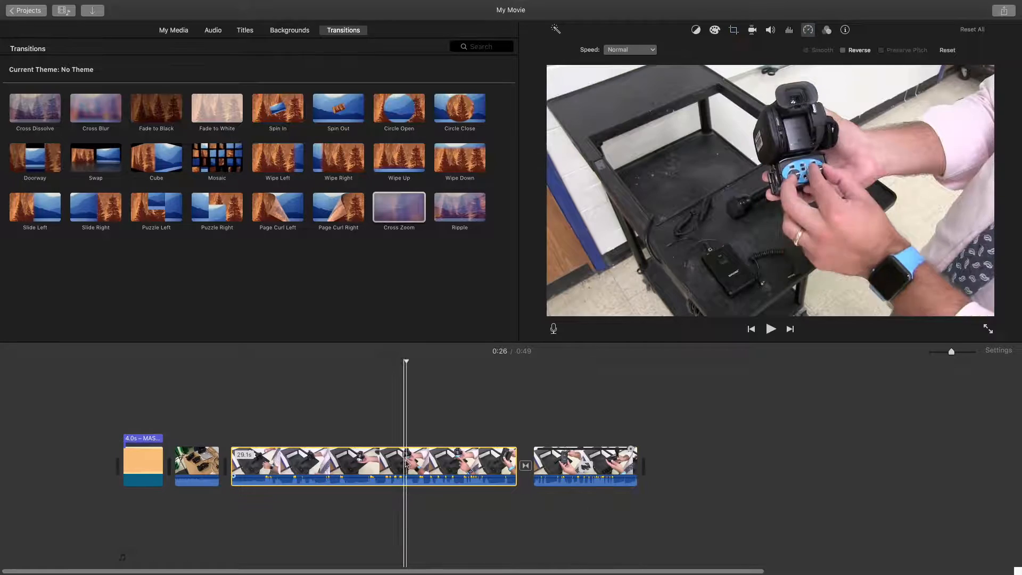
click(830, 31)
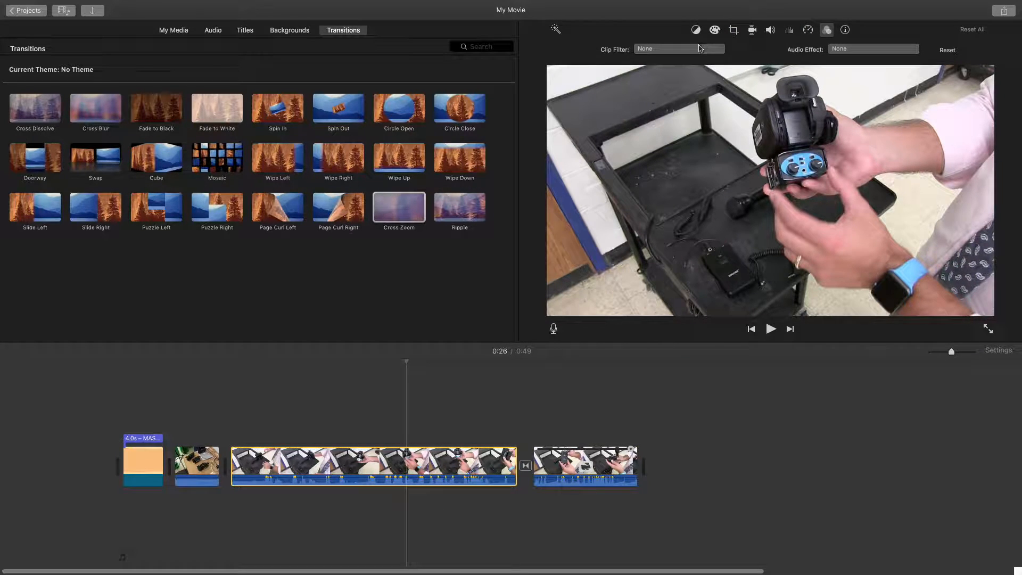
click(873, 50)
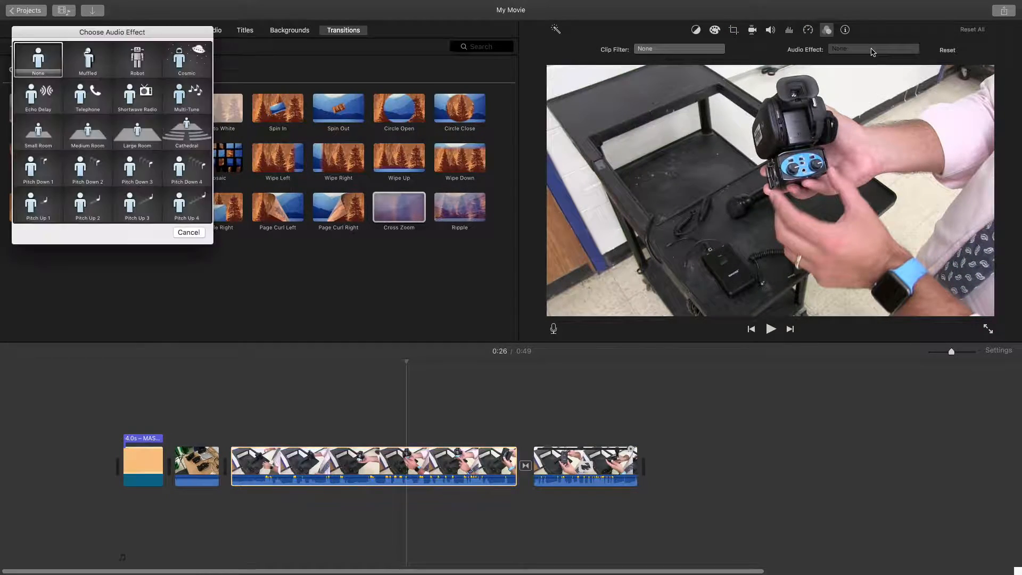
click(189, 232)
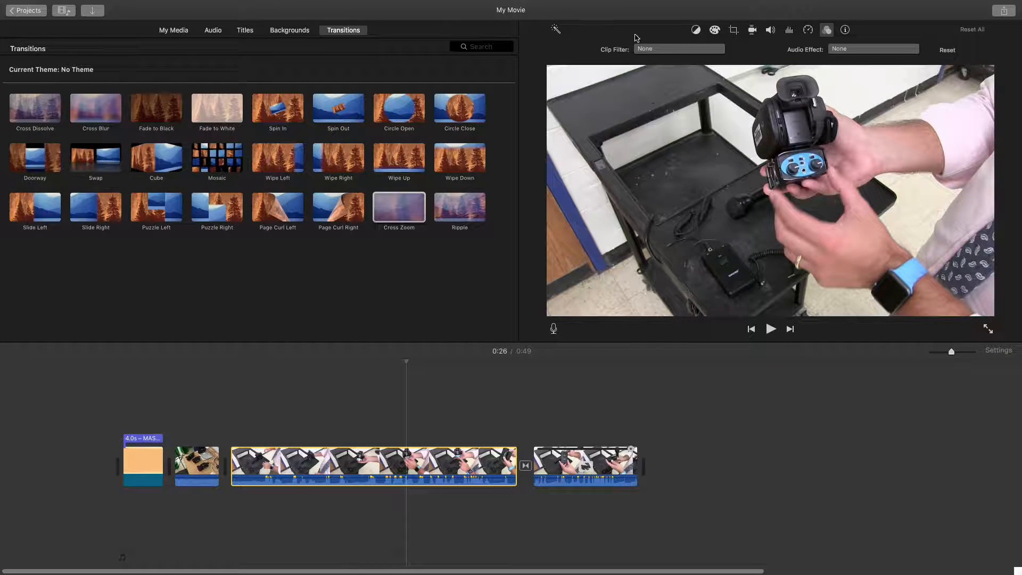
click(675, 50)
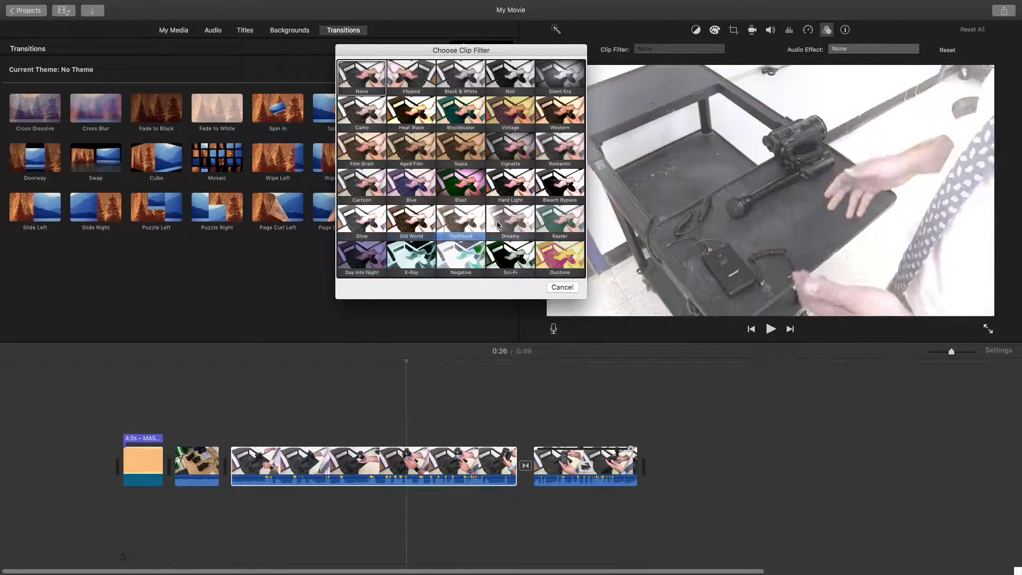
click(563, 287)
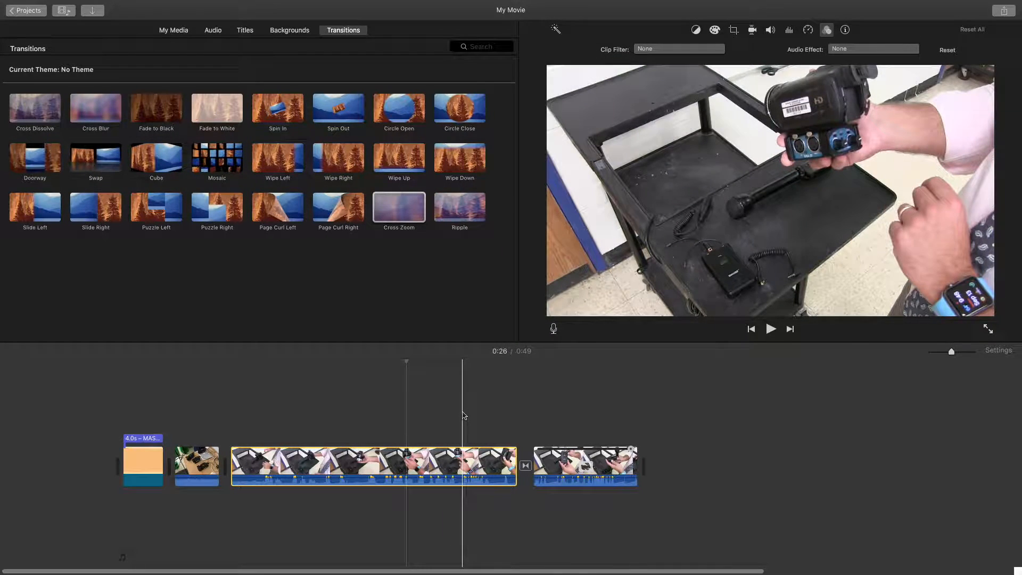
click(464, 414)
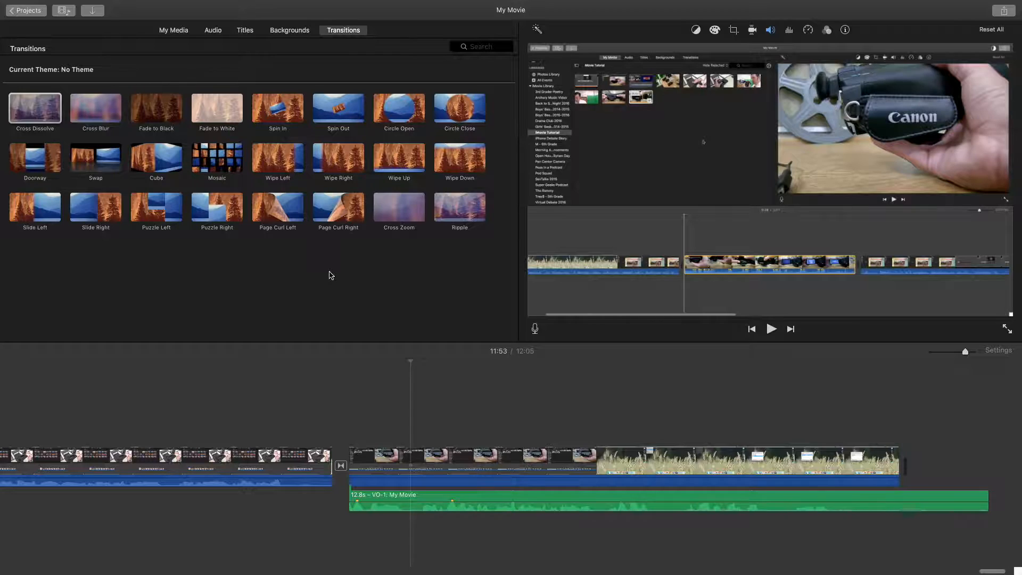
- Switch from iMovie to the desktop and back, and cycle through the open applications to Finder before returning to iMovie
key(ctrl+Left)
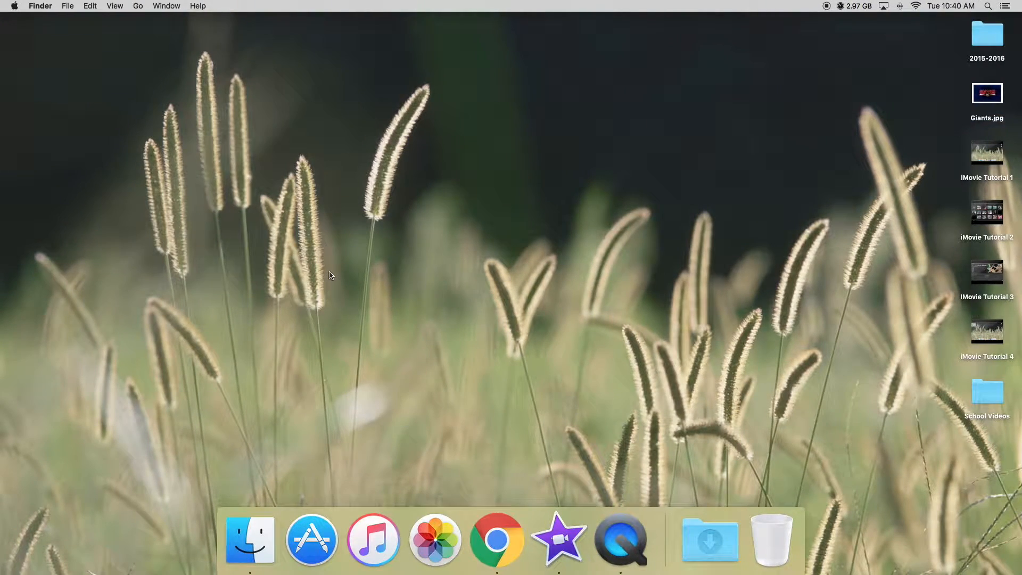
key(ctrl+Right)
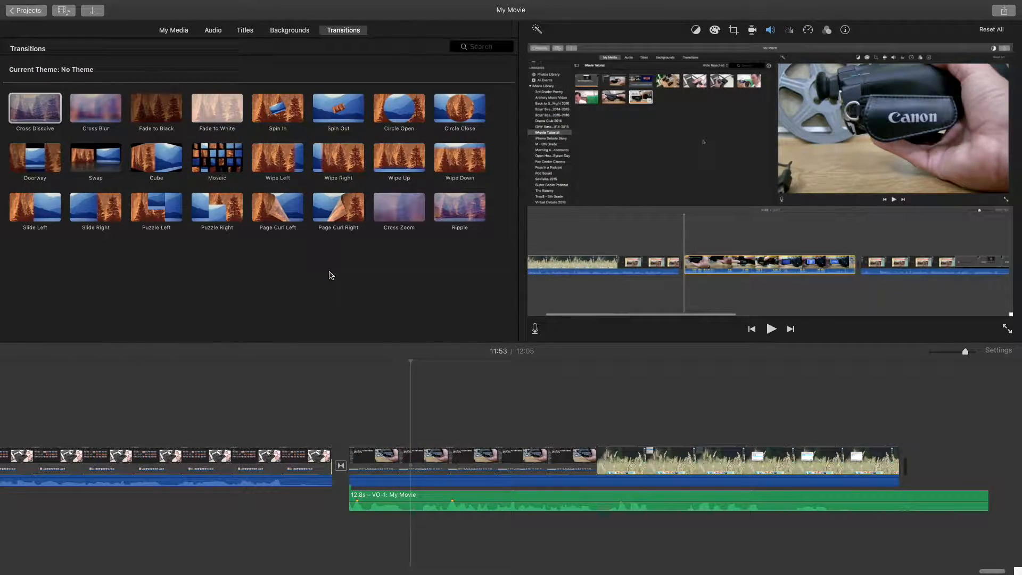
key(super+Tab)
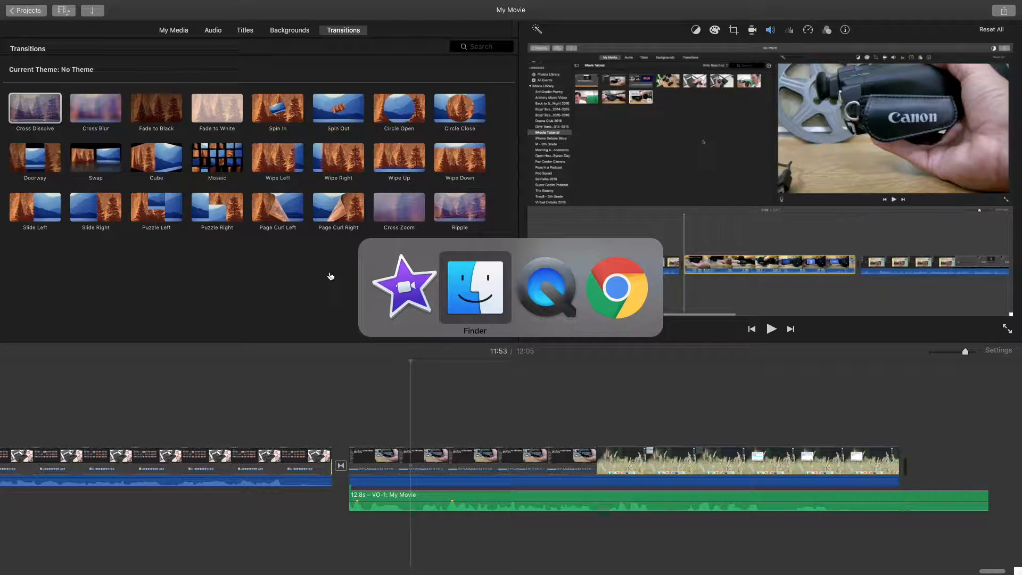
key(super+Tab)
key(super+Tab)
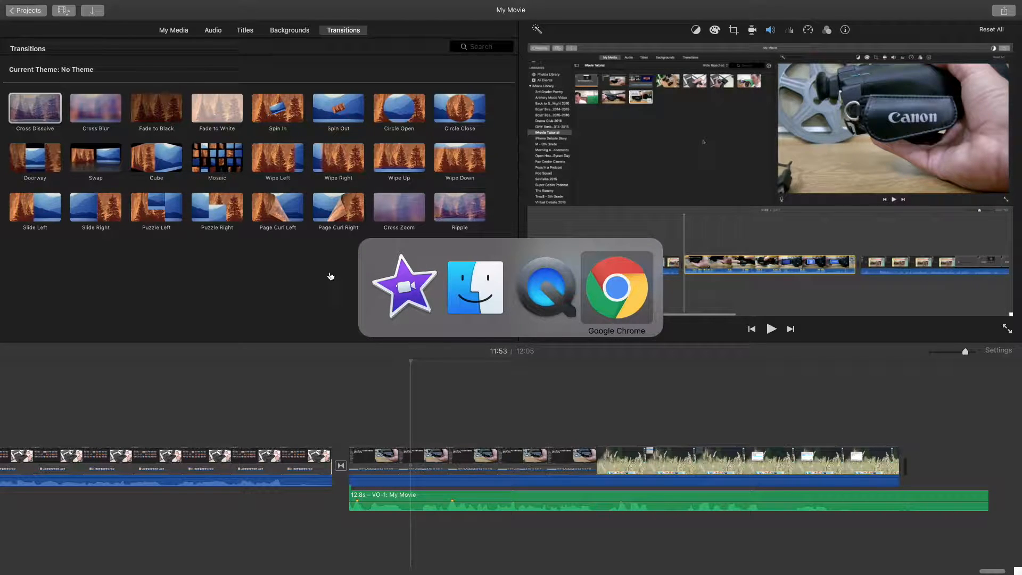
key(super+Tab)
key(super+Tab)
key(super+Tab)
key(super+Tab)
key(super+Tab)
key(super+Tab)
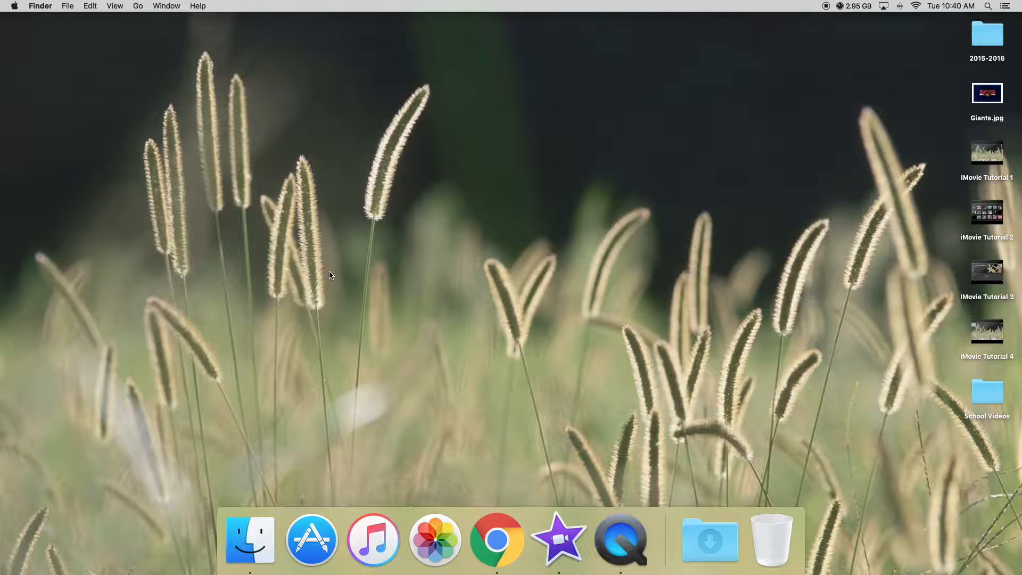
key(super+Tab)
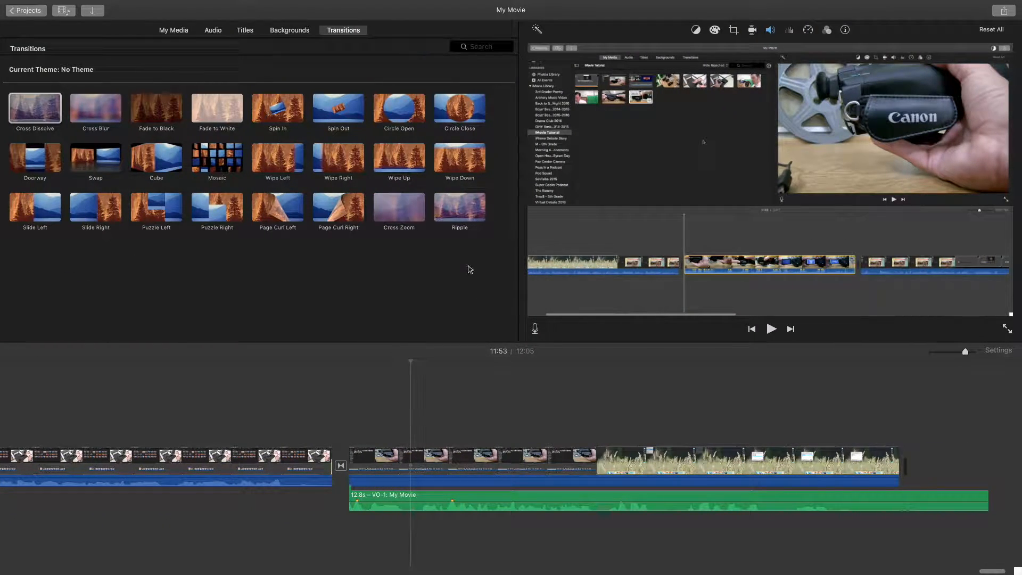
- Switch to the desktop and force quit iMovie
key(ctrl+Left)
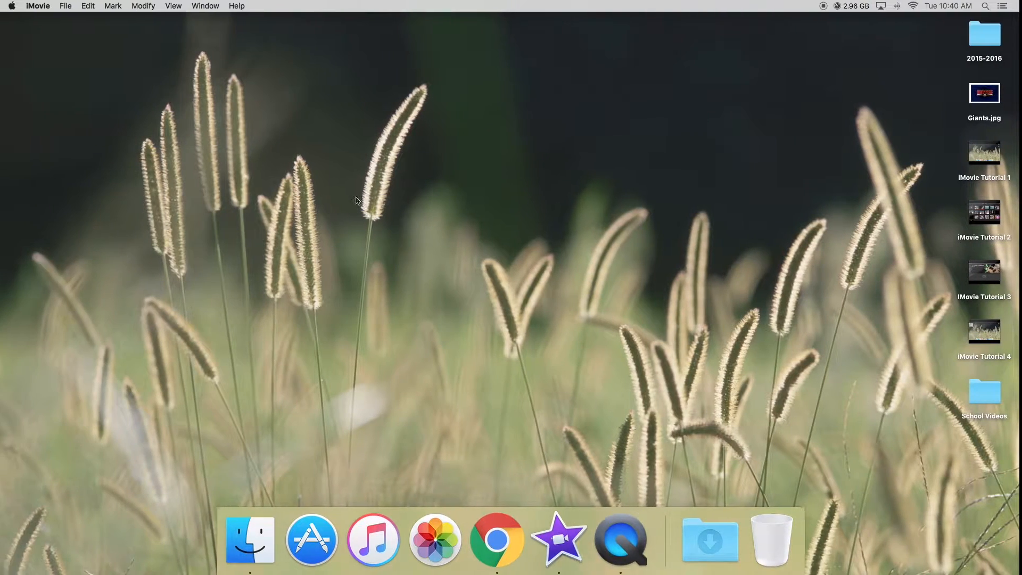
click(15, 5)
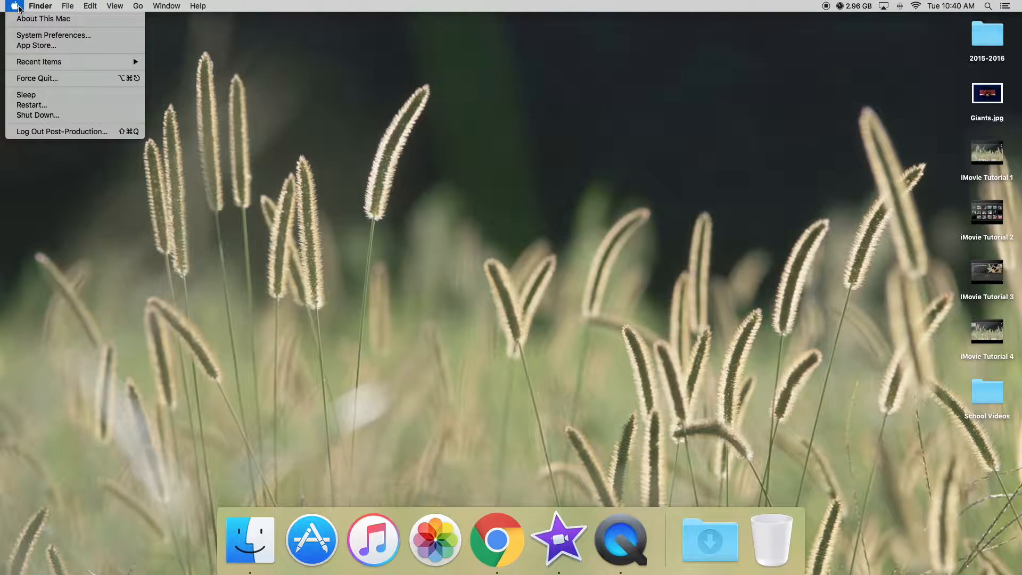
click(42, 79)
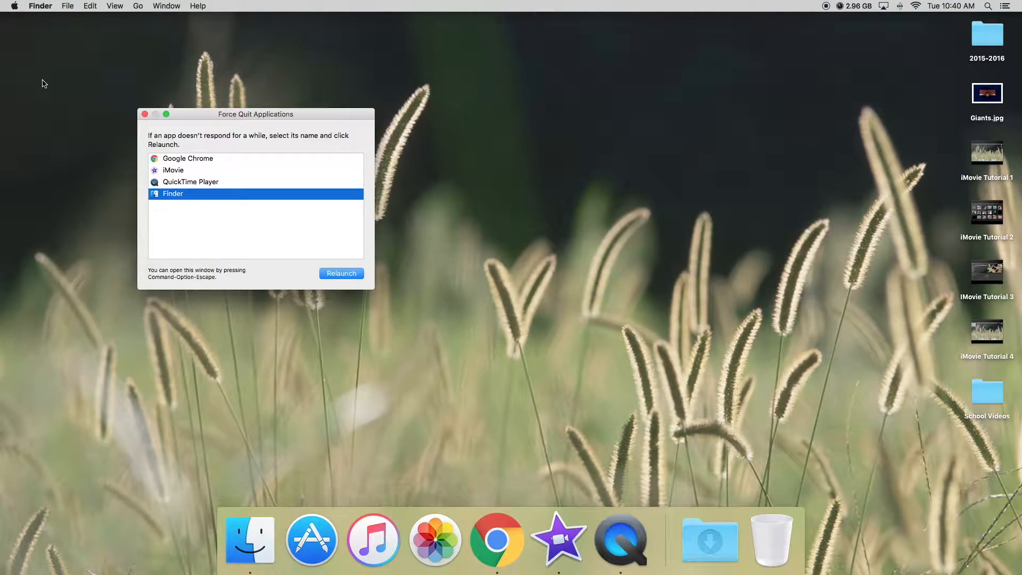
click(197, 171)
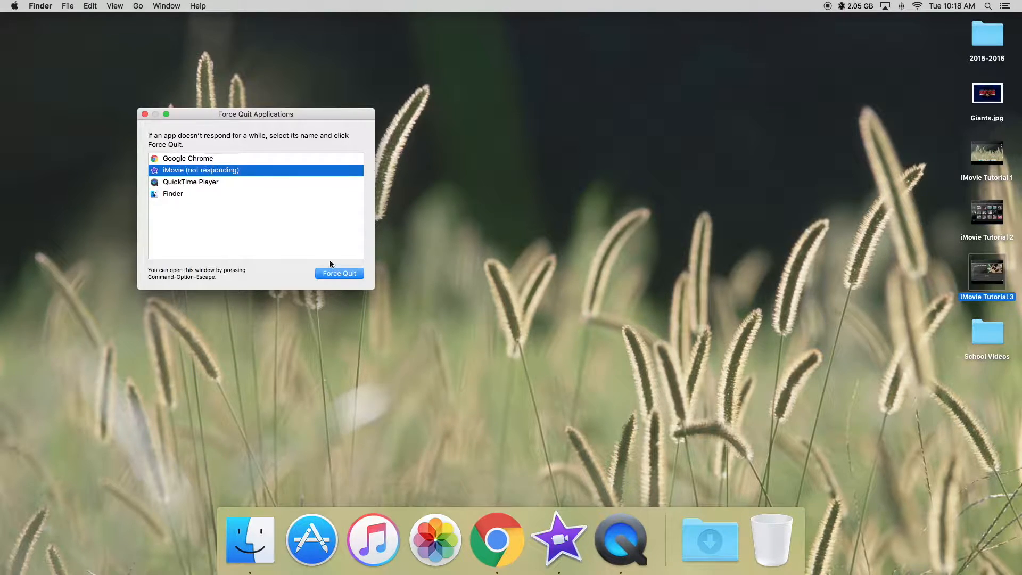
click(335, 271)
click(344, 167)
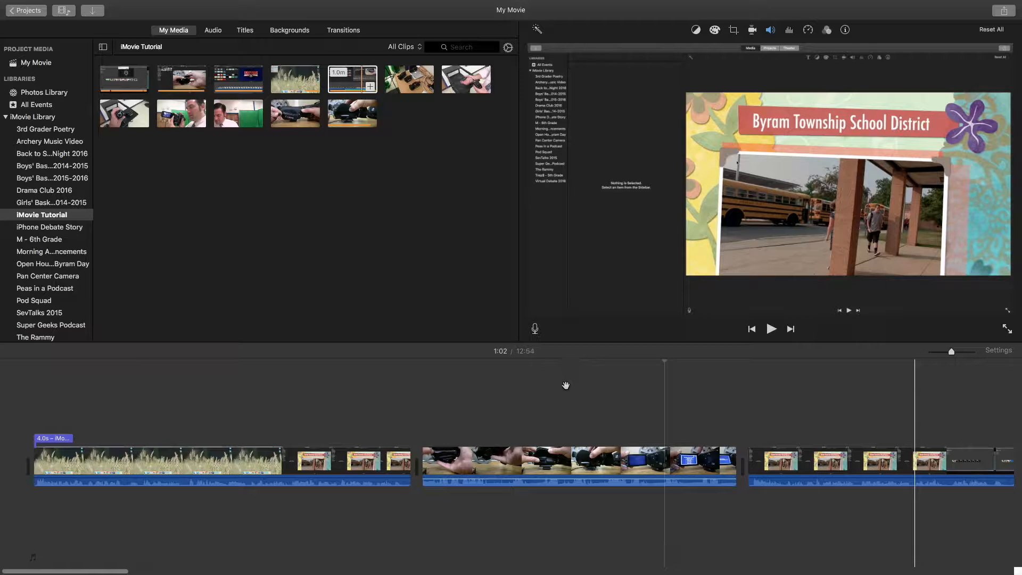
- Place the playhead at the very end of the movie in the timeline
click(368, 418)
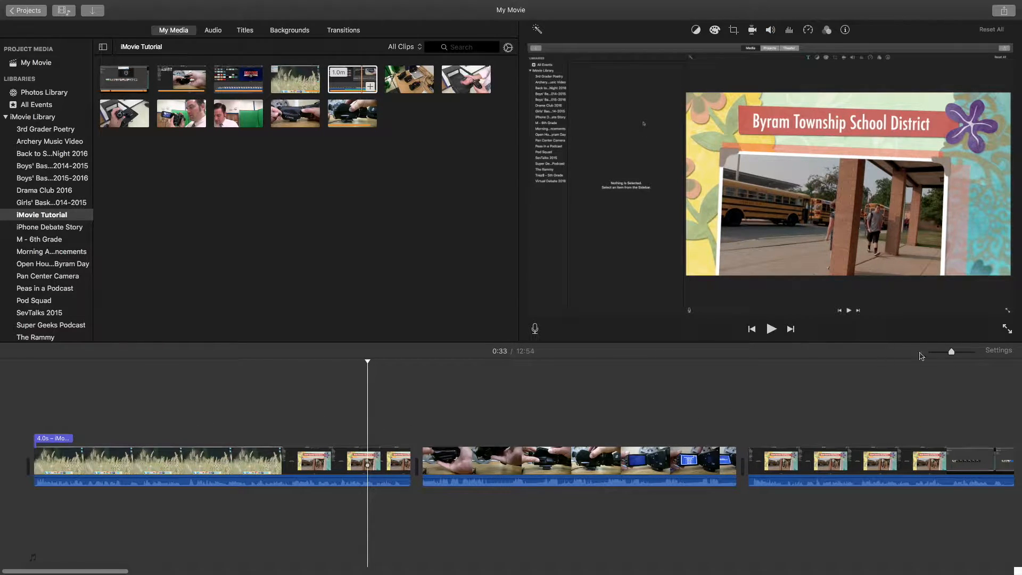
drag(957, 355, 945, 352)
scroll(628, 406, right, 5)
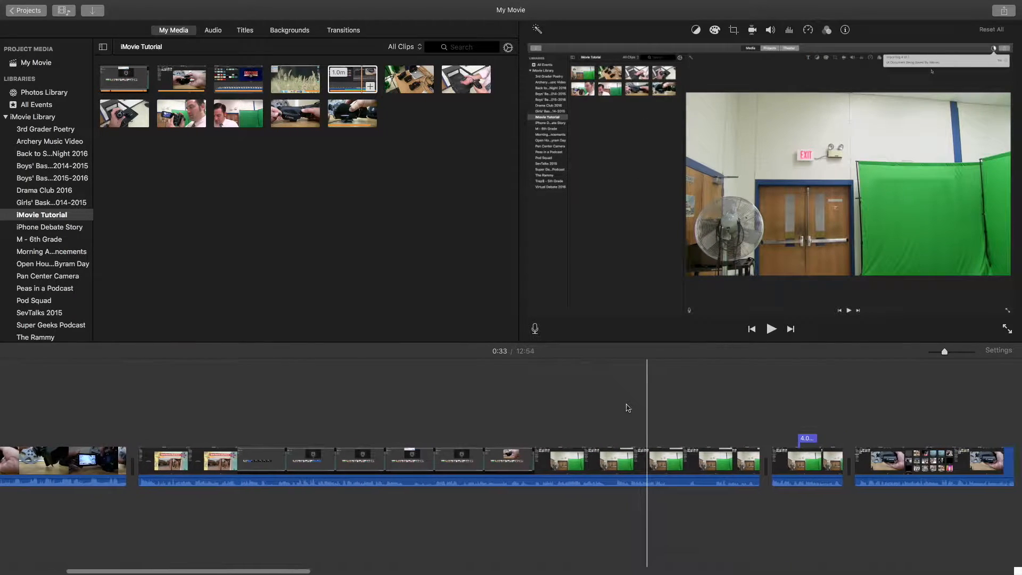
scroll(627, 408, right, 10)
click(775, 400)
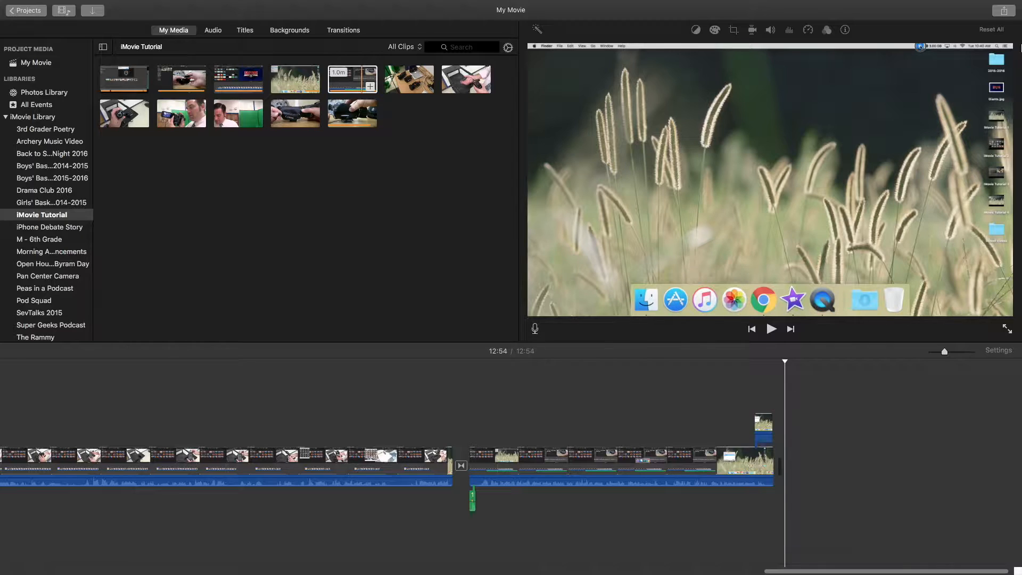
- Start exporting the movie as a file titled iMovie Tutorial and continue to choosing the save location
click(1004, 11)
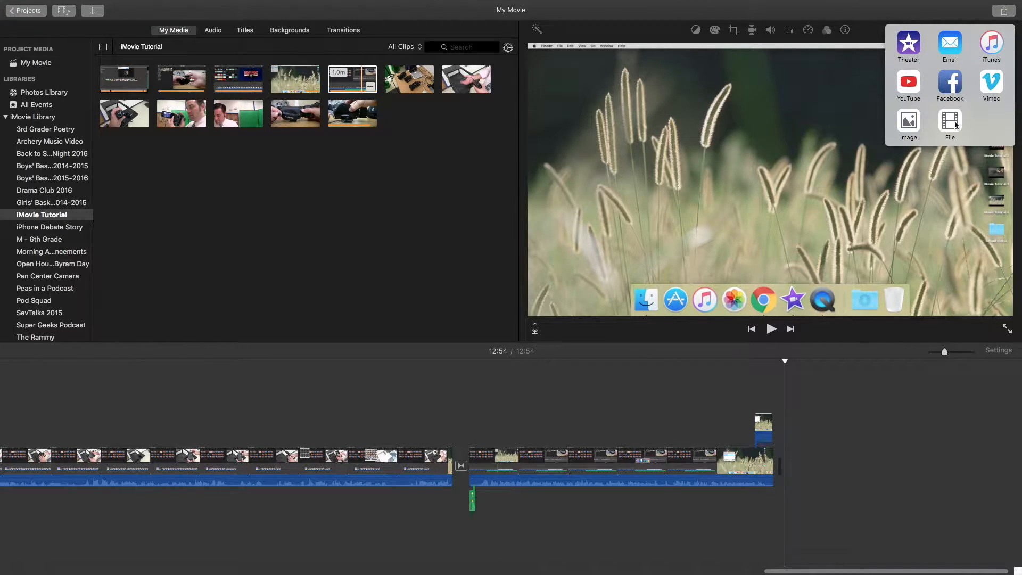
click(950, 122)
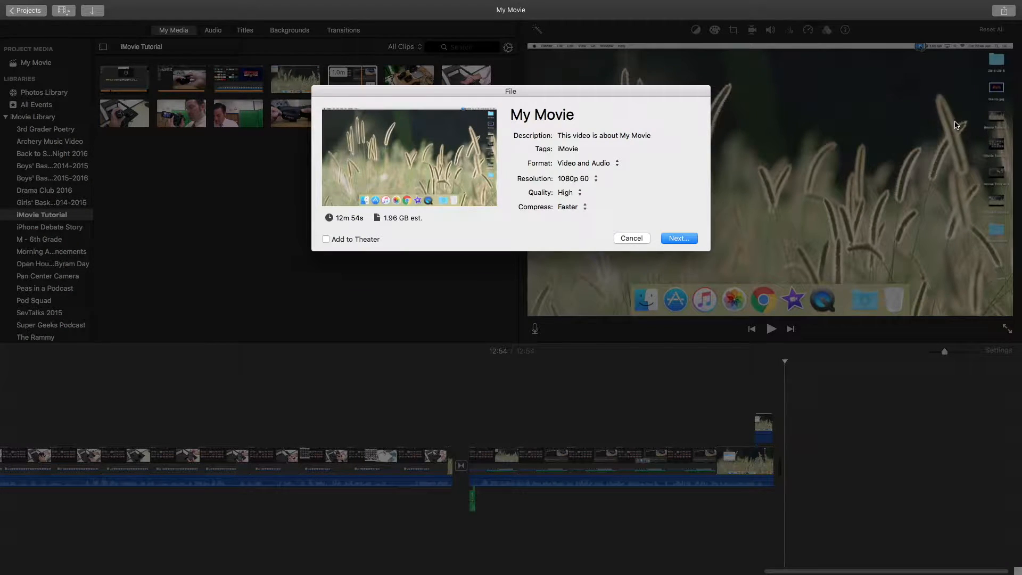
click(649, 108)
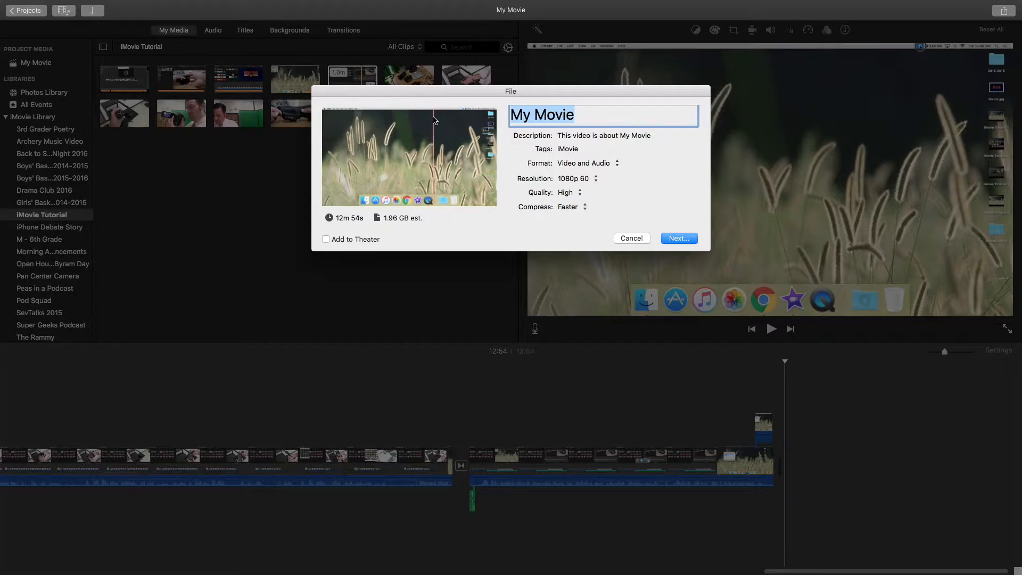
text(iMvo)
key(BackSpace)
text(e Tutorial)
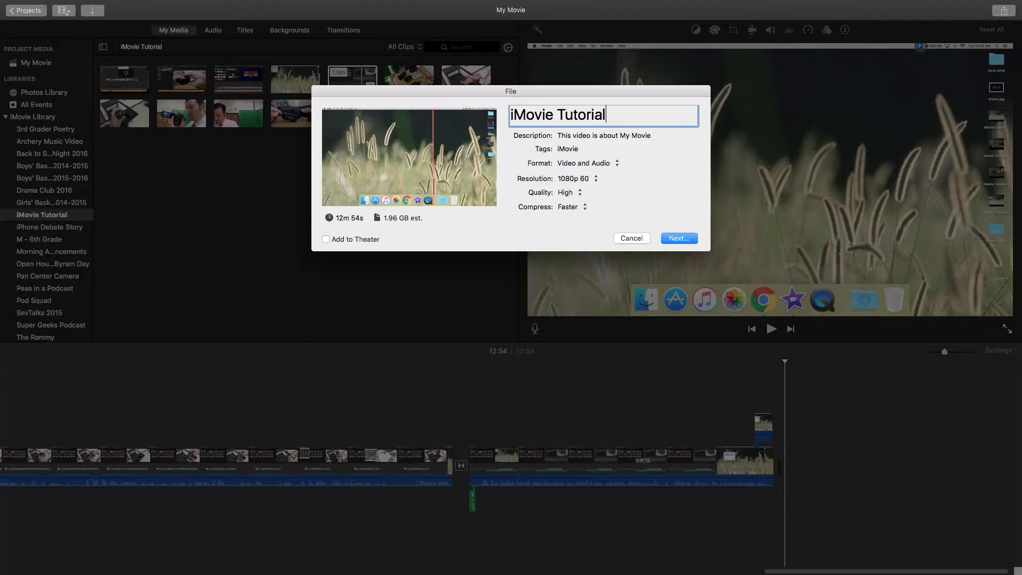
click(678, 238)
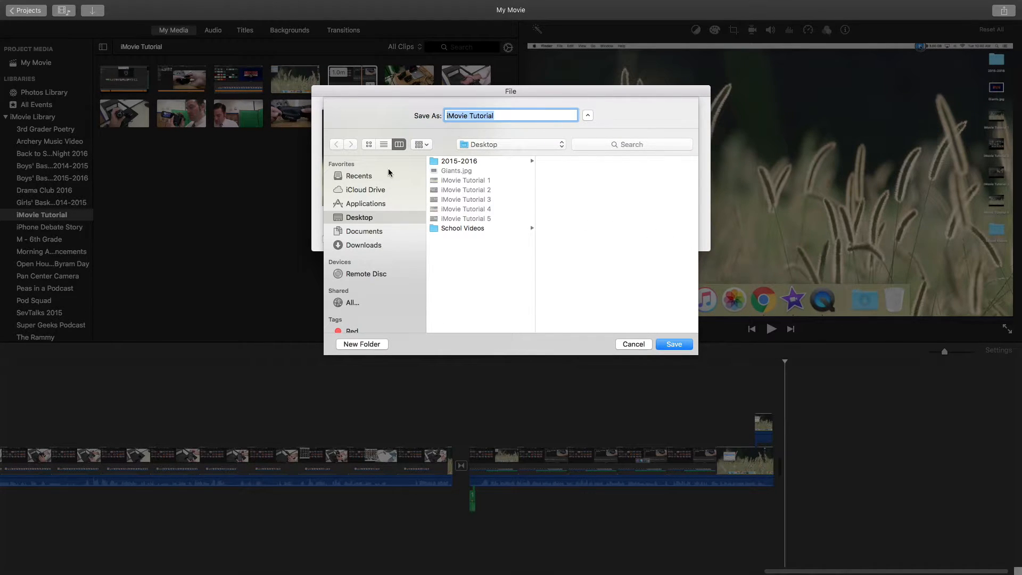